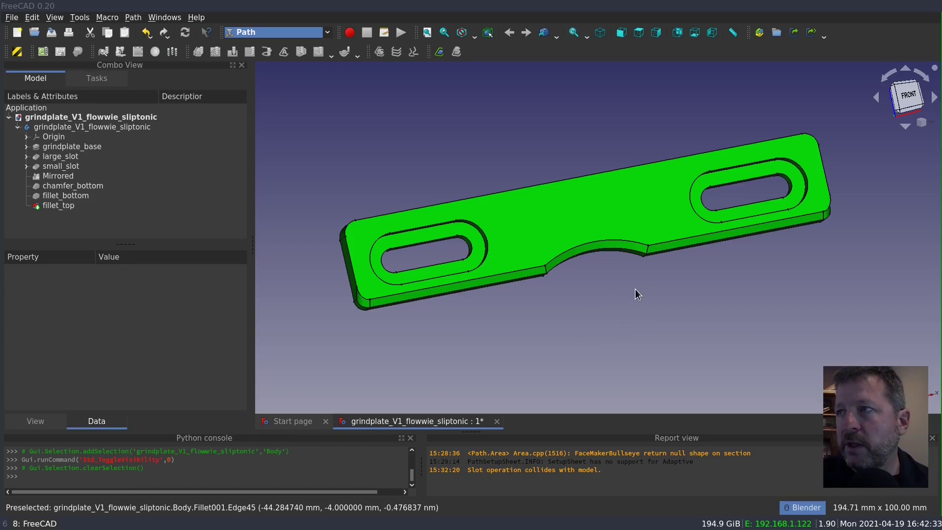
- Orbit and zoom around the grind plate to inspect its edges from front, top and tilted views
middle_drag(636, 293, 623, 279)
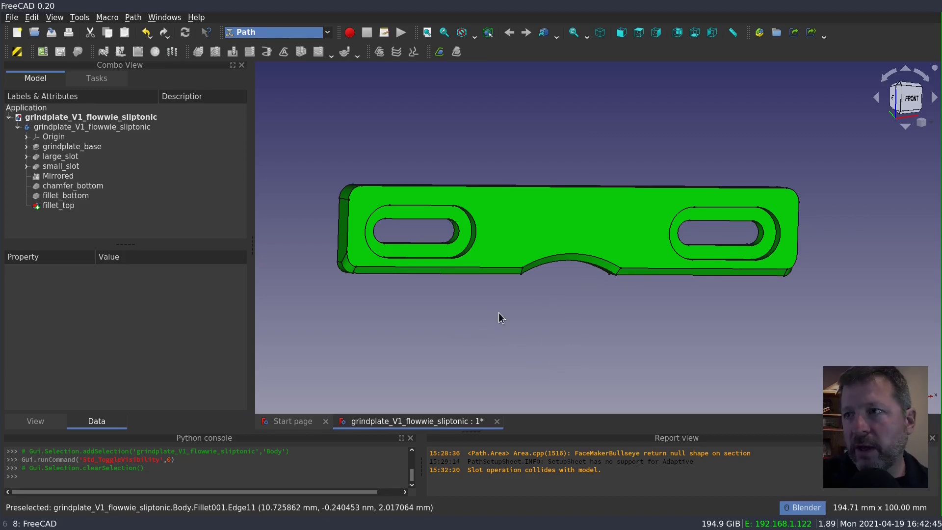
middle_drag(499, 312, 494, 316)
scroll(496, 322, down, 3)
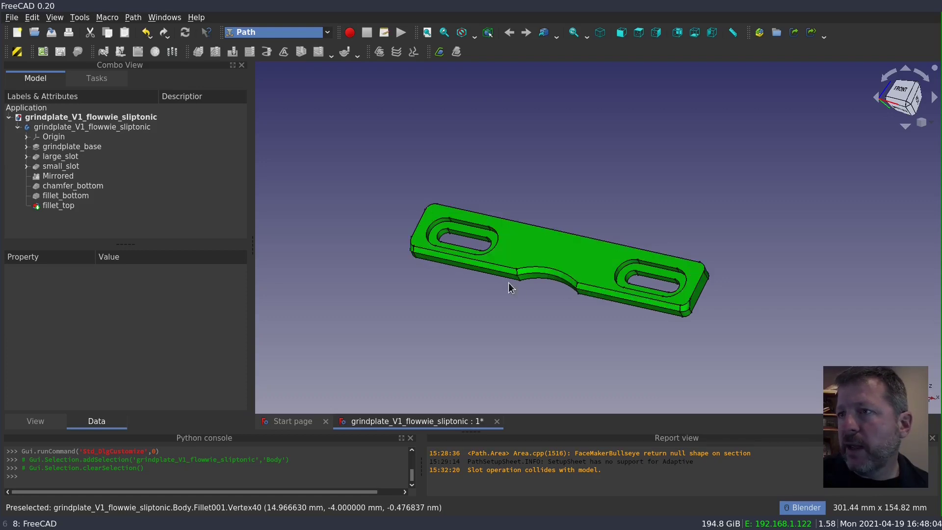
mouse_move(455, 286)
middle_down()
mouse_move(517, 287)
mouse_move(470, 292)
middle_up()
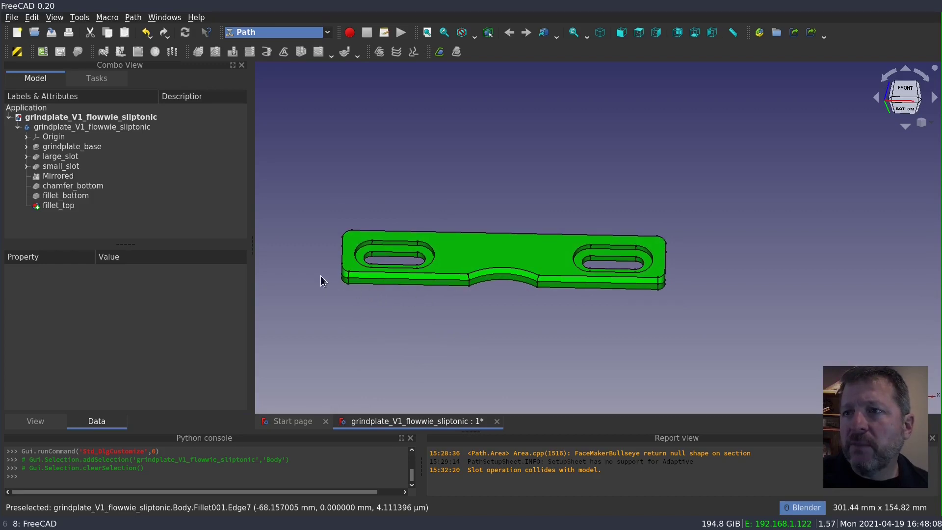
scroll(320, 264, up, 4)
middle_drag(483, 338, 714, 334)
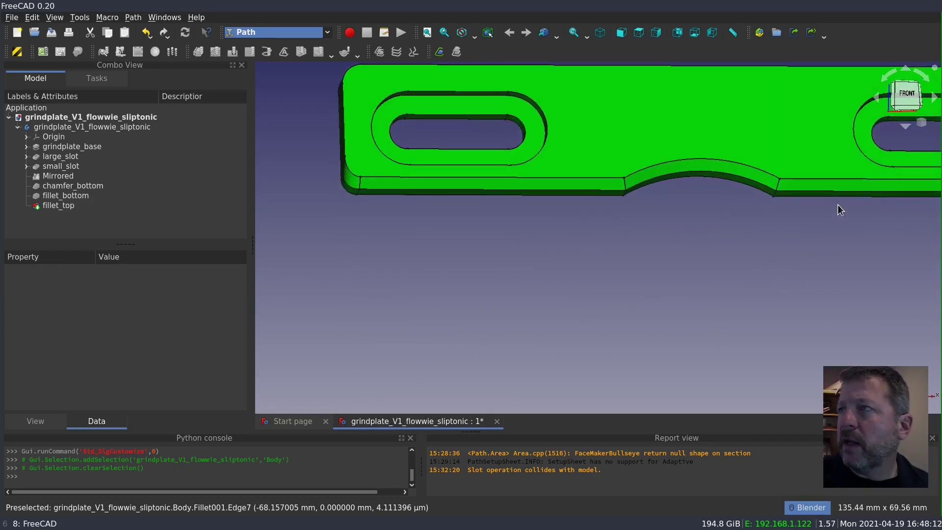
click(907, 95)
scroll(431, 282, down, 5)
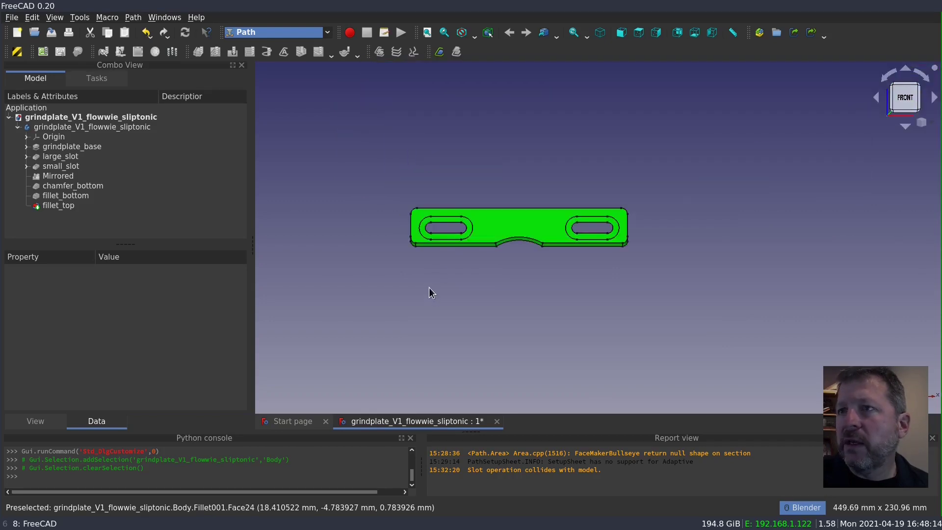
scroll(415, 245, up, 6)
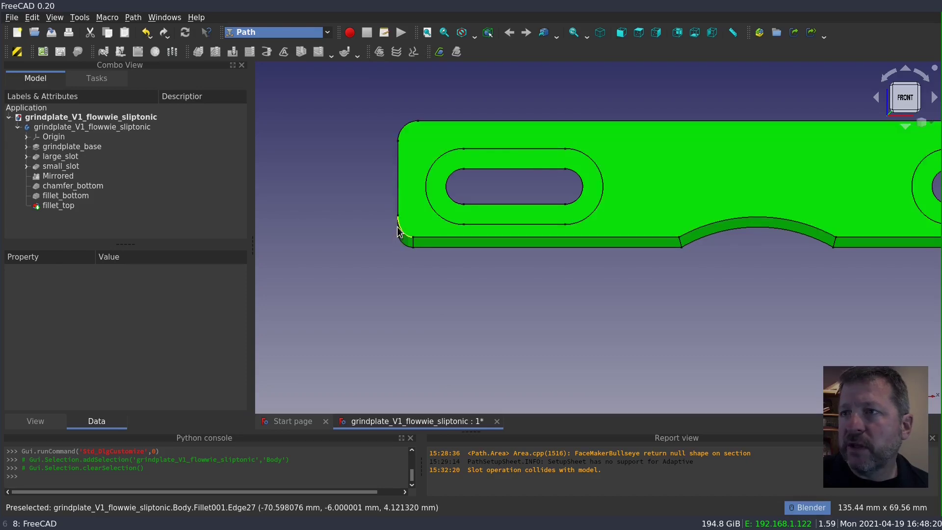
scroll(397, 252, up, 6)
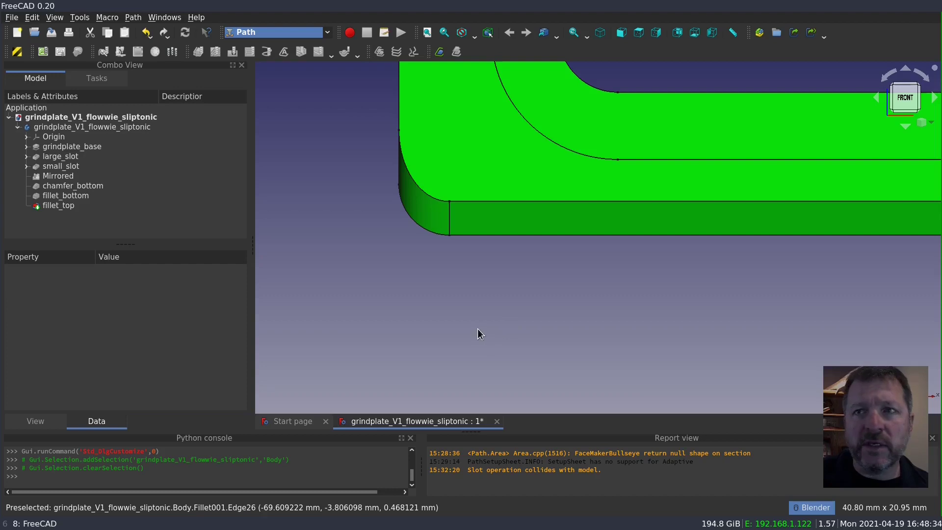
scroll(501, 322, down, 3)
middle_drag(485, 322, 535, 359)
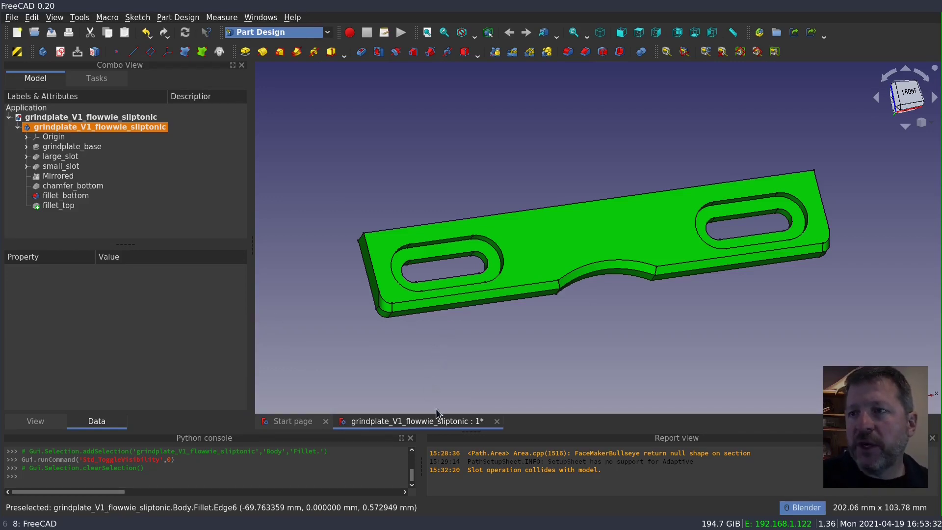
- Toggle the Mirrored feature's visibility to show that stage of the plate
click(417, 305)
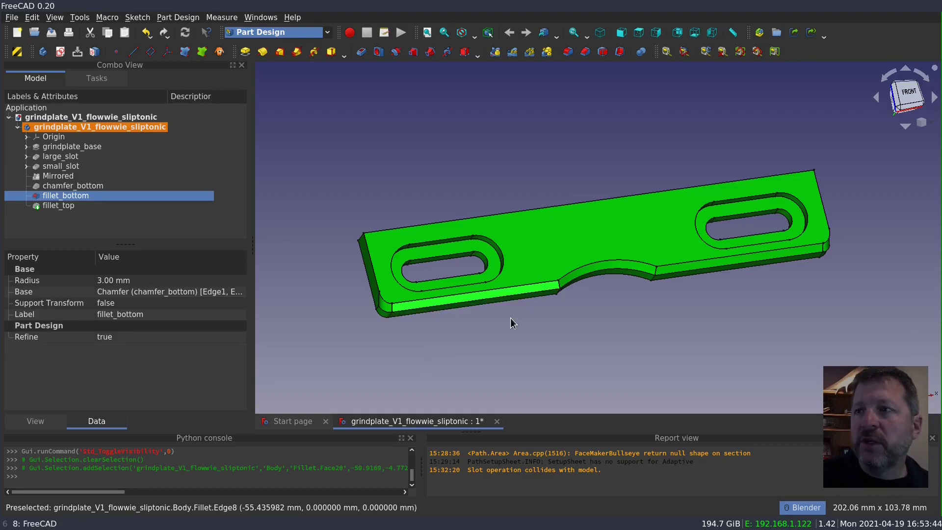
click(465, 332)
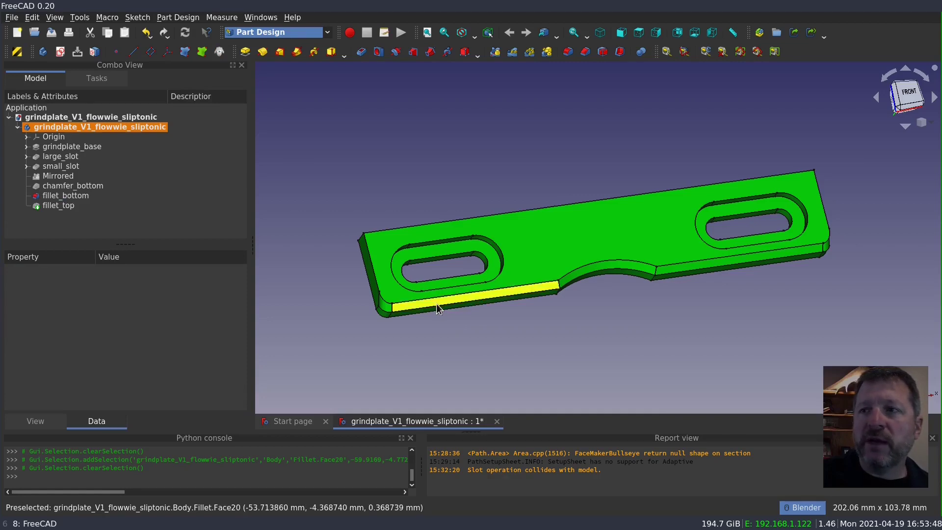
click(62, 177)
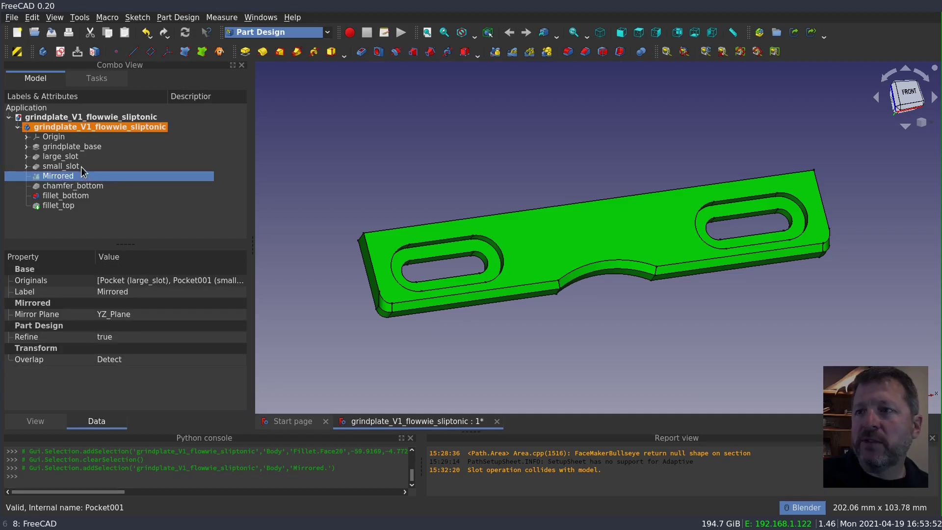
key(space)
click(338, 349)
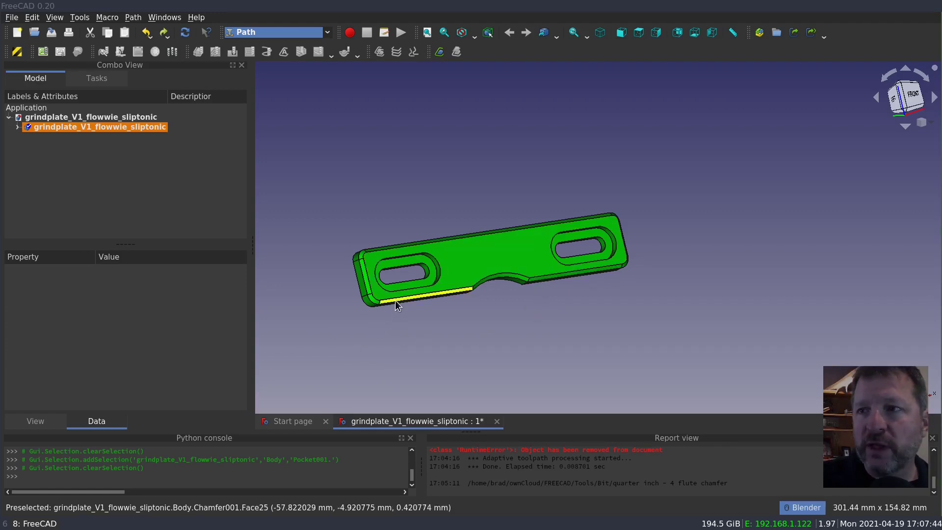
- Expand the Body and delete its Chamfer001 feature
click(18, 126)
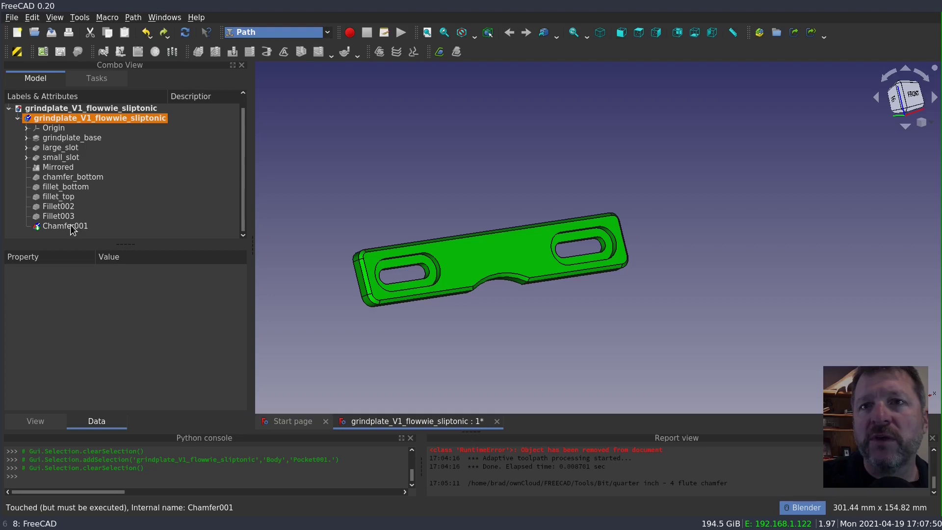
click(73, 227)
click(65, 186)
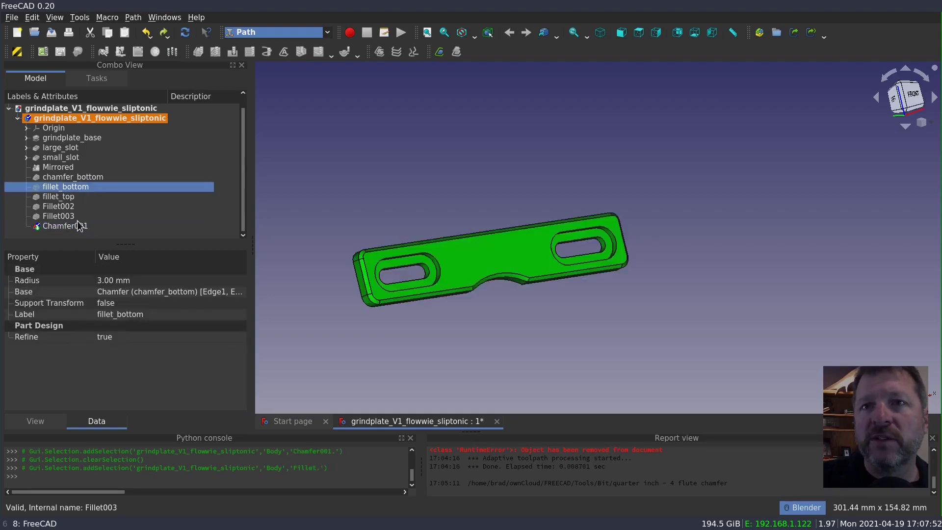
click(76, 227)
key(Delete)
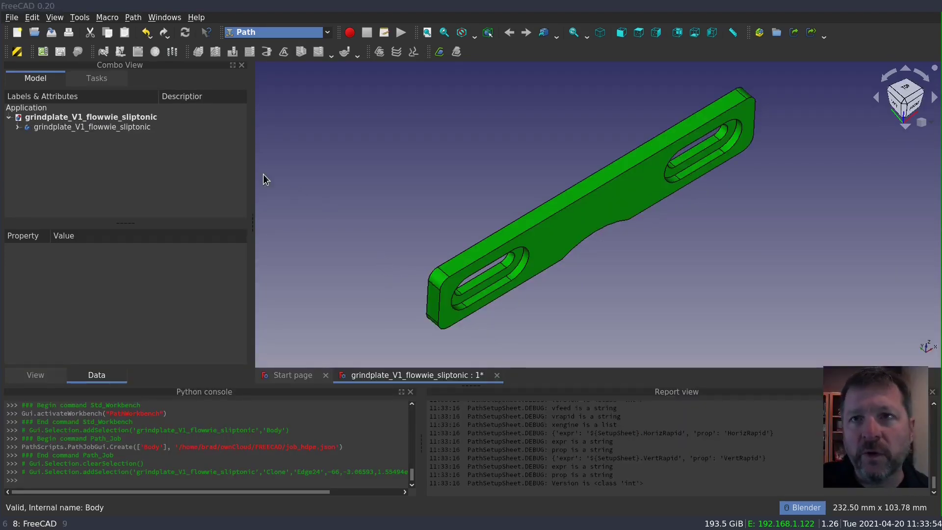
- Start a new Path job for the grind plate body using the hdpe template
click(76, 127)
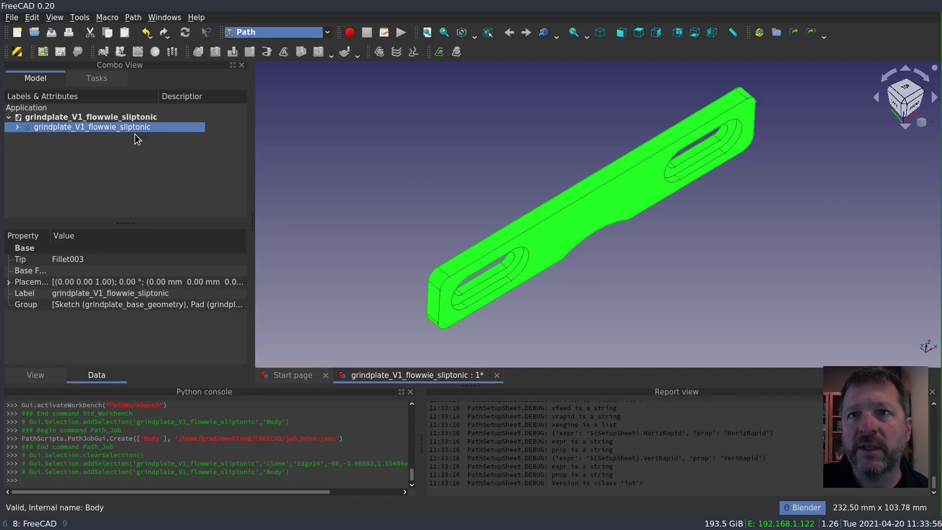
click(44, 51)
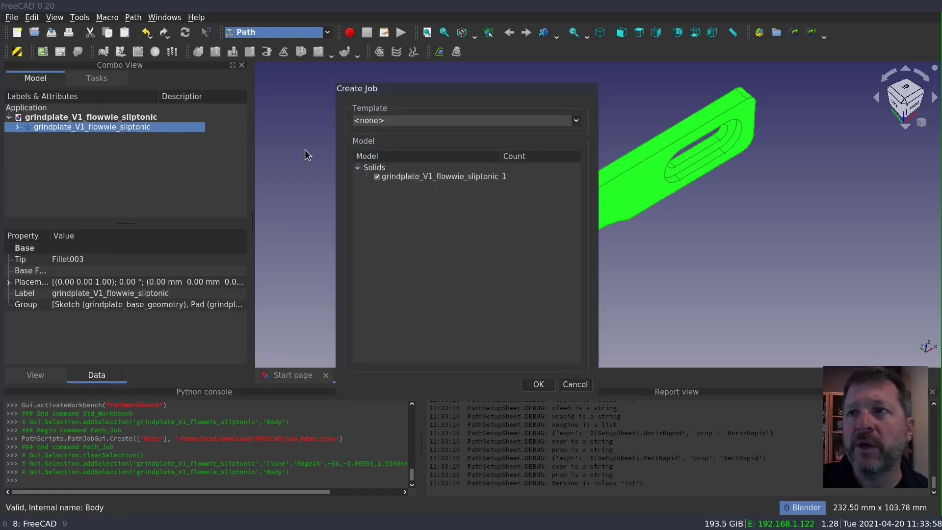
click(411, 121)
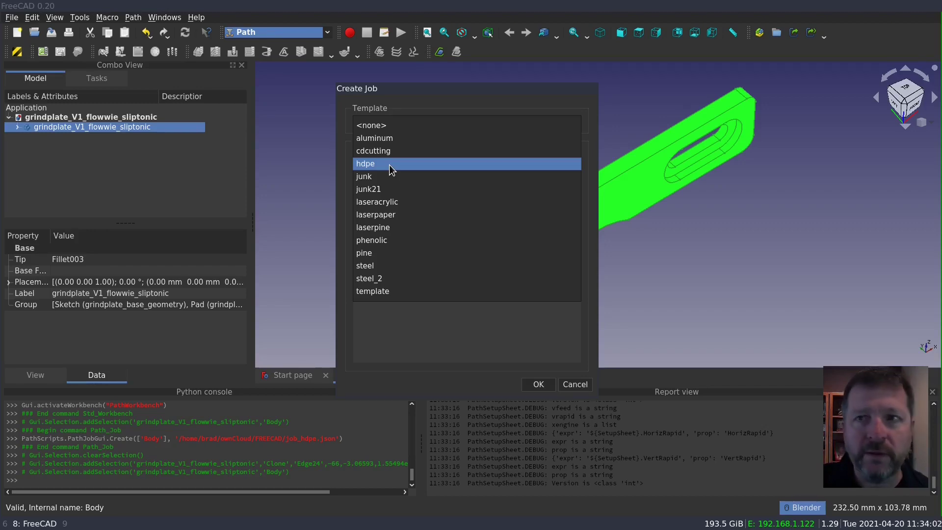
click(391, 167)
- Confirm the hdpe job and orbit to see the plate's end edge inside its stock box
click(538, 384)
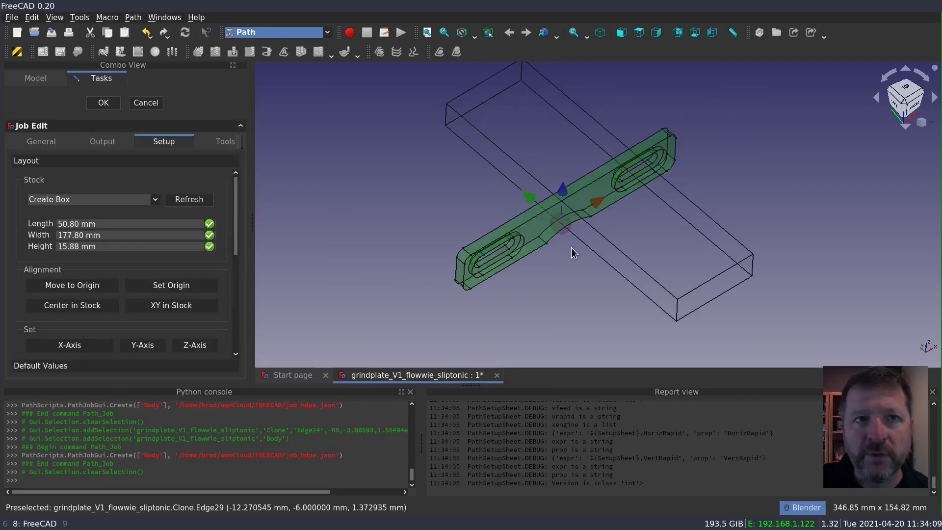
middle_drag(572, 252, 576, 234)
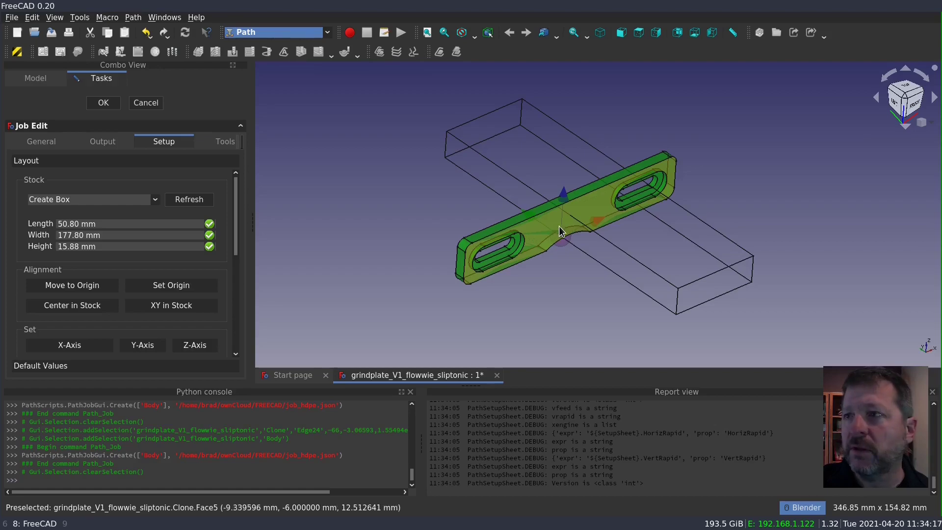
scroll(471, 293, up, 2)
scroll(471, 294, up, 3)
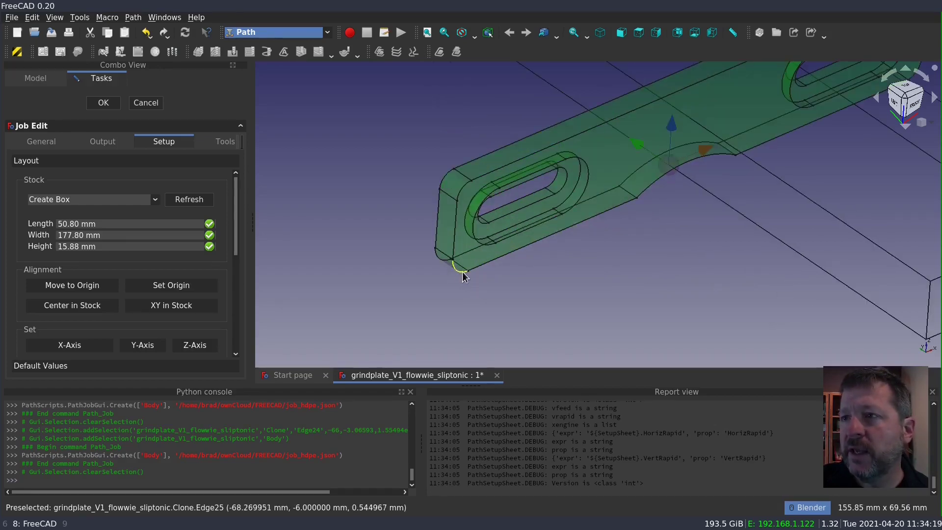
middle_drag(463, 269, 571, 199)
- Reorient the job model about the Z axis using the plate's left end edge
click(466, 216)
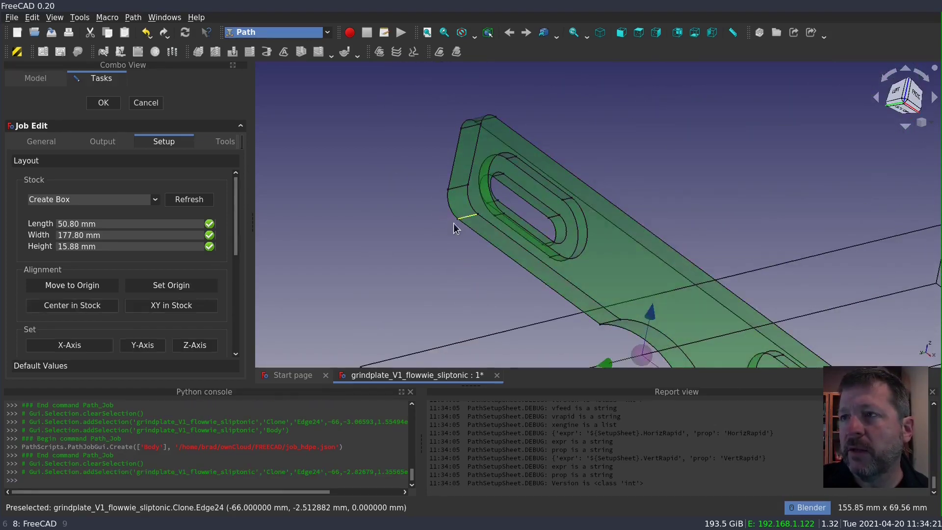
click(195, 346)
middle_drag(550, 211, 614, 233)
scroll(563, 197, down, 5)
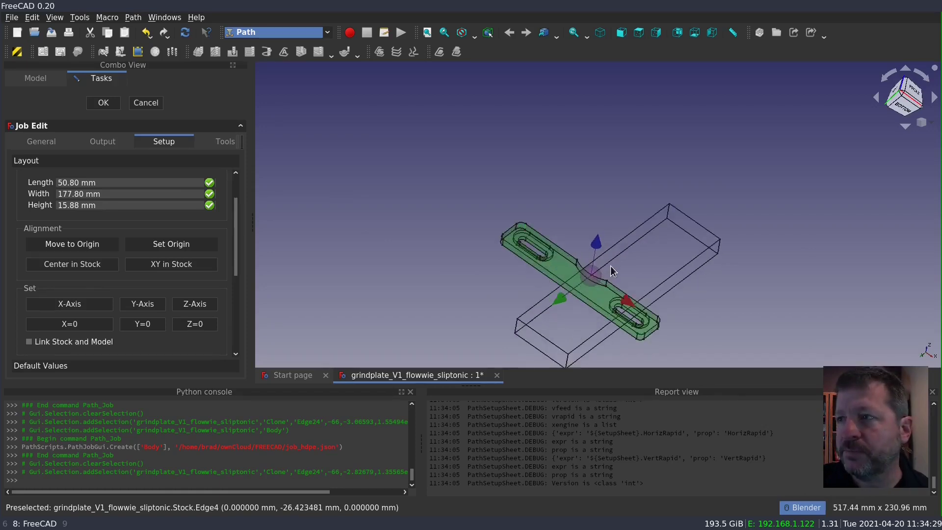
scroll(171, 206, up, 2)
click(157, 200)
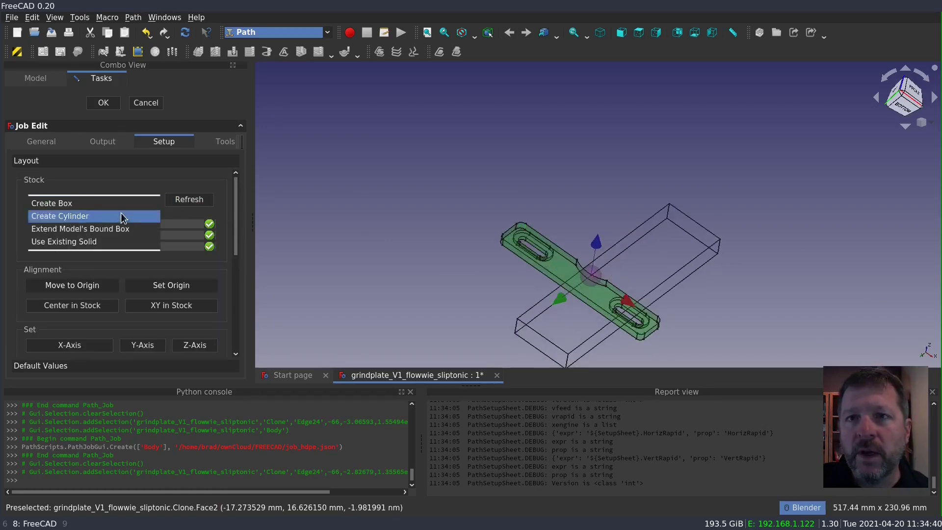
- Make the stock extend the model's bounding box and view the part from the front
click(98, 230)
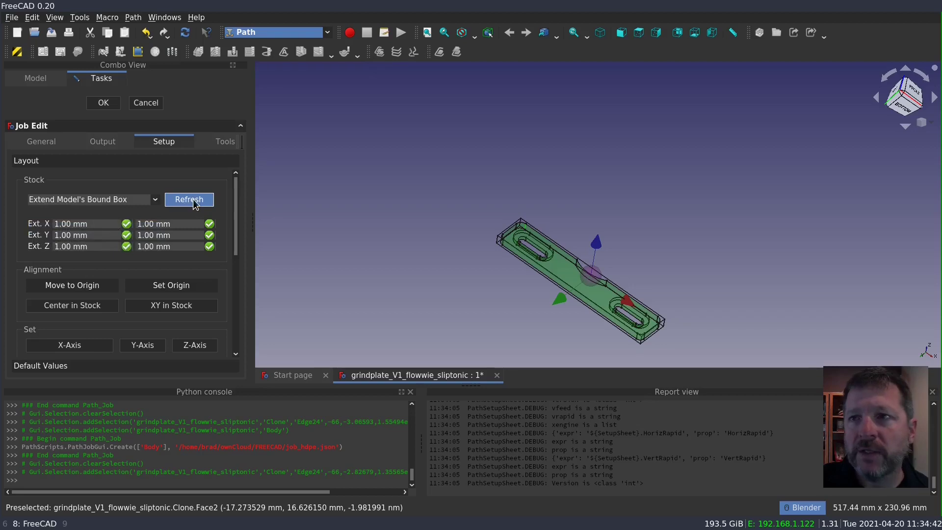
scroll(503, 284, up, 5)
middle_drag(638, 221, 742, 167)
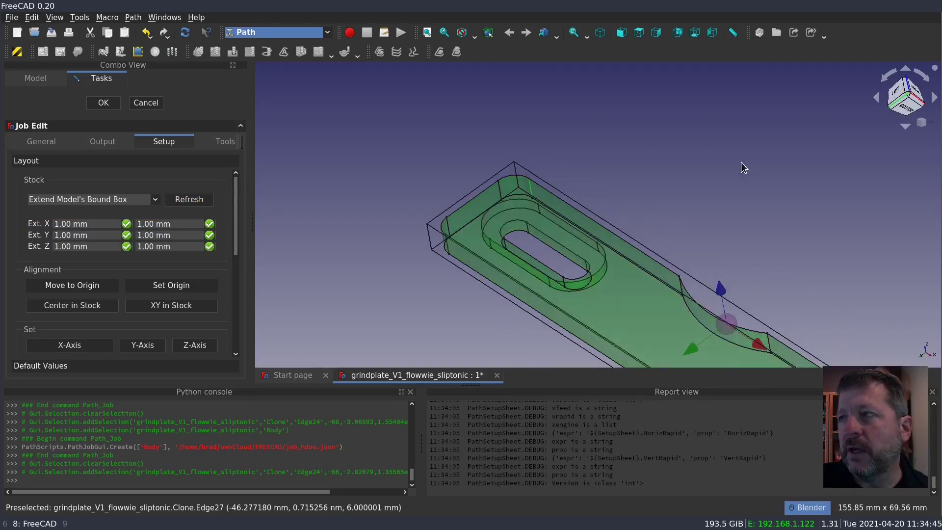
click(922, 97)
scroll(745, 172, down, 3)
scroll(758, 131, up, 7)
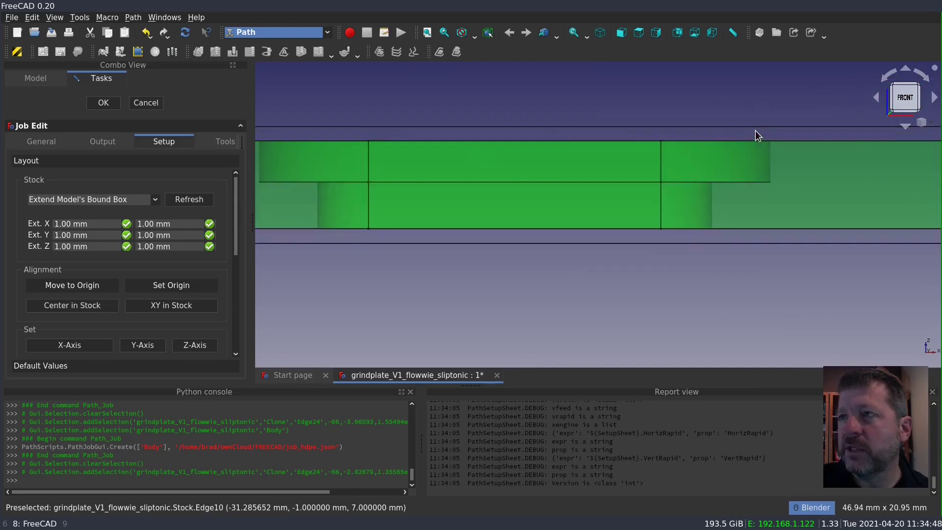
scroll(498, 141, down, 2)
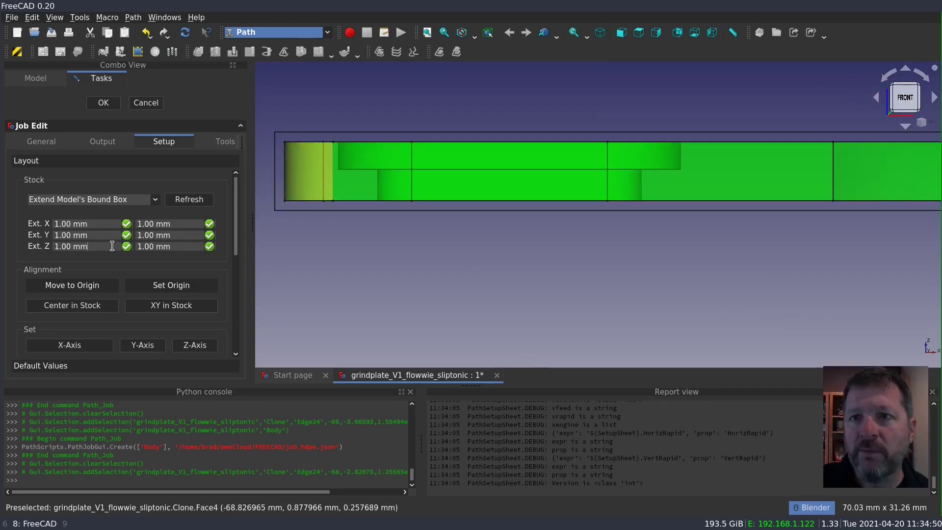
- Set both Z extensions of the stock to 0
key(ctrl+a)
text(0)
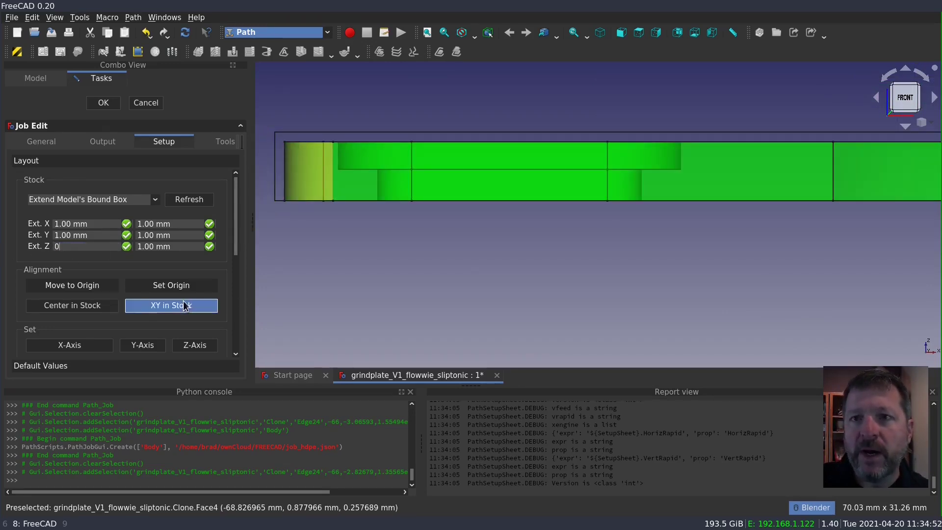
key(ctrl+a)
text(0)
click(350, 239)
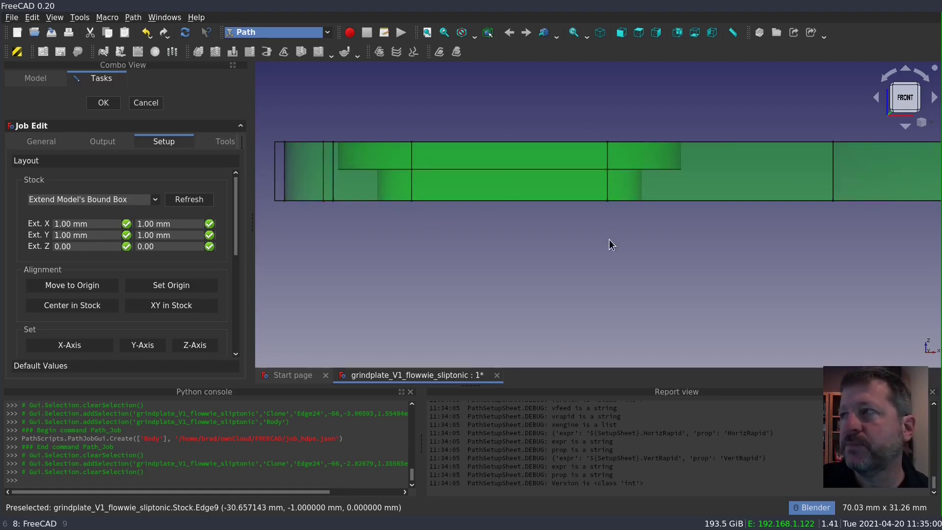
middle_drag(609, 240, 628, 256)
- Set both X extensions of the stock to 10 mm
scroll(628, 257, down, 3)
scroll(627, 195, up, 4)
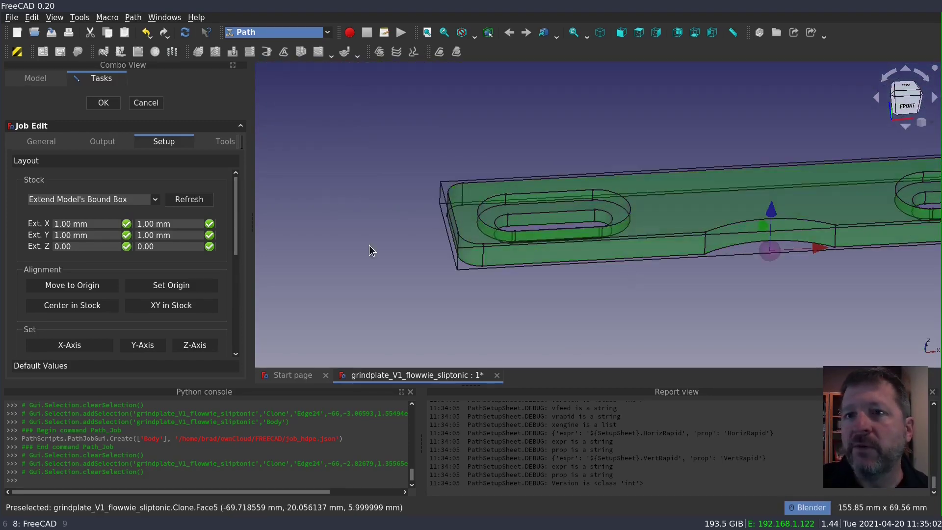
middle_drag(479, 194, 438, 170)
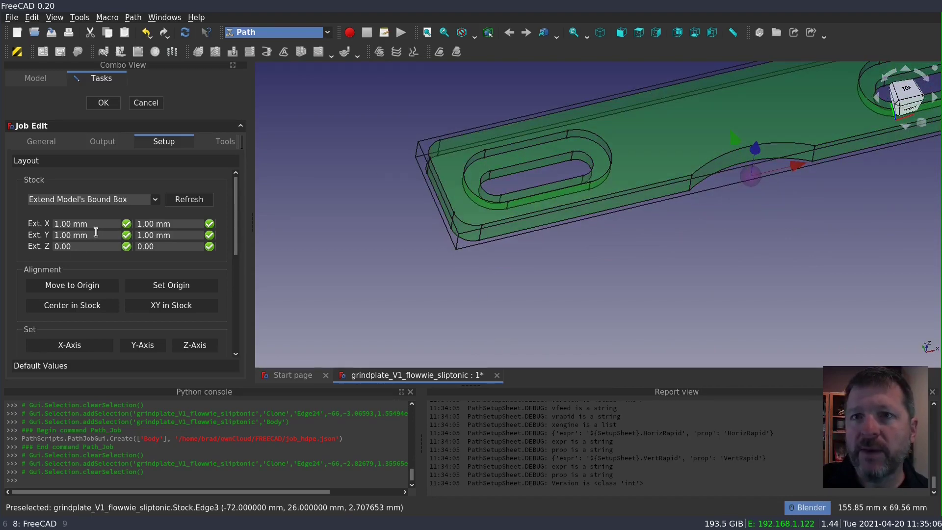
drag(97, 227, 17, 225)
text(10)
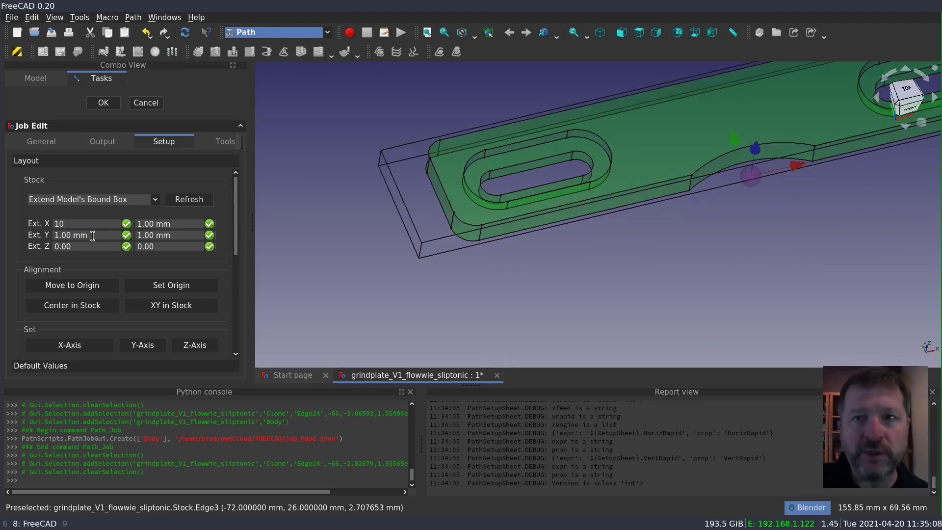
drag(179, 224, 79, 224)
text(10)
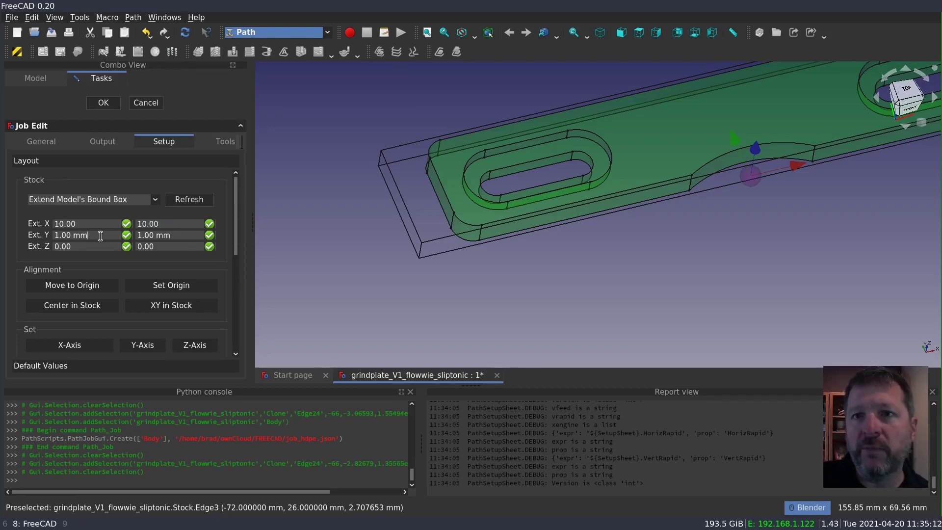
- Set both Y extensions to 10 mm and place the job origin at the stock's corner vertex
drag(100, 236, 20, 235)
text(10)
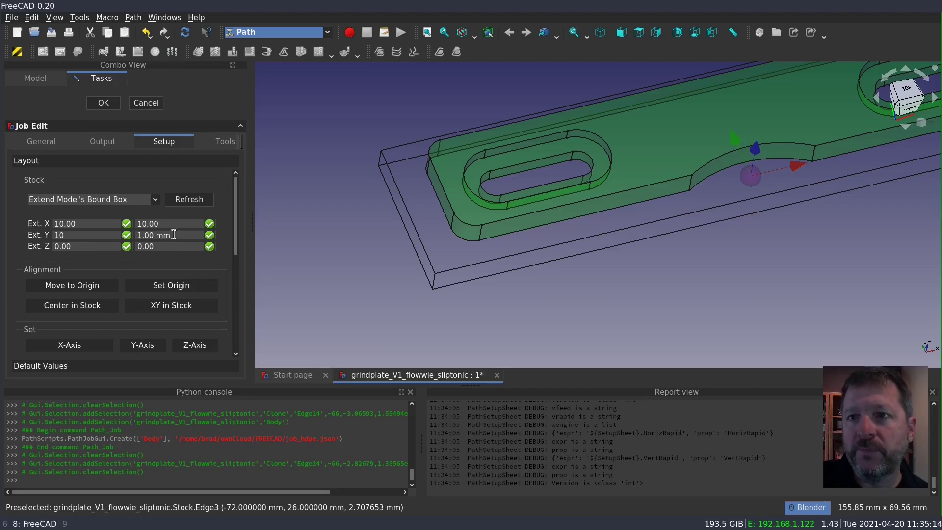
drag(173, 234, 76, 234)
text(1)
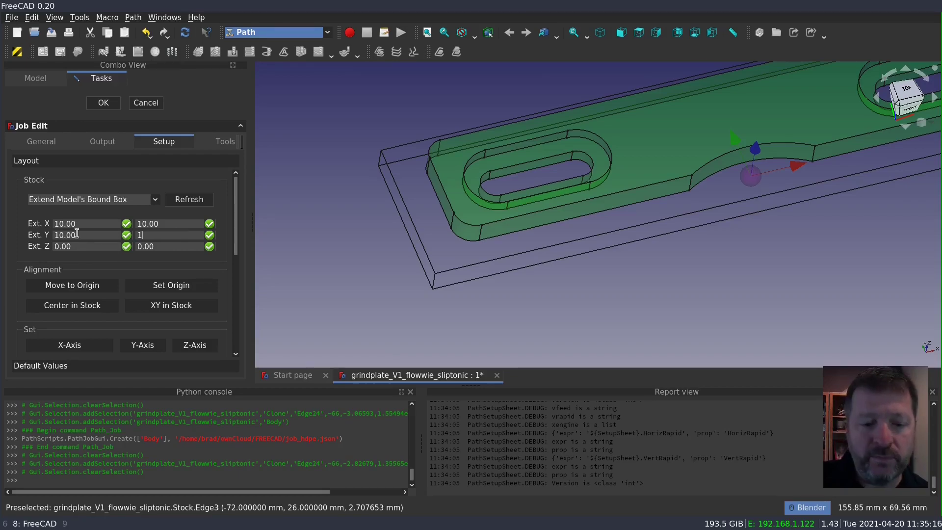
text(0)
scroll(276, 316, down, 3)
click(342, 206)
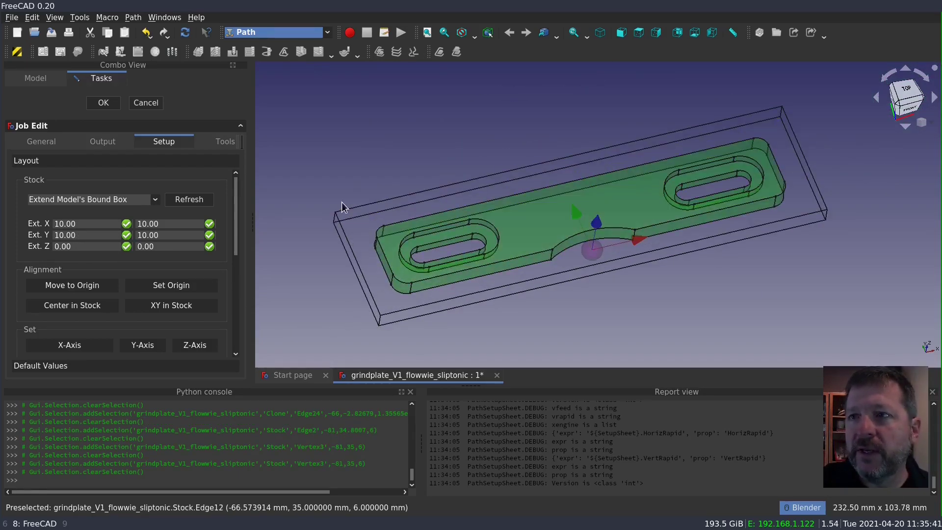
click(334, 210)
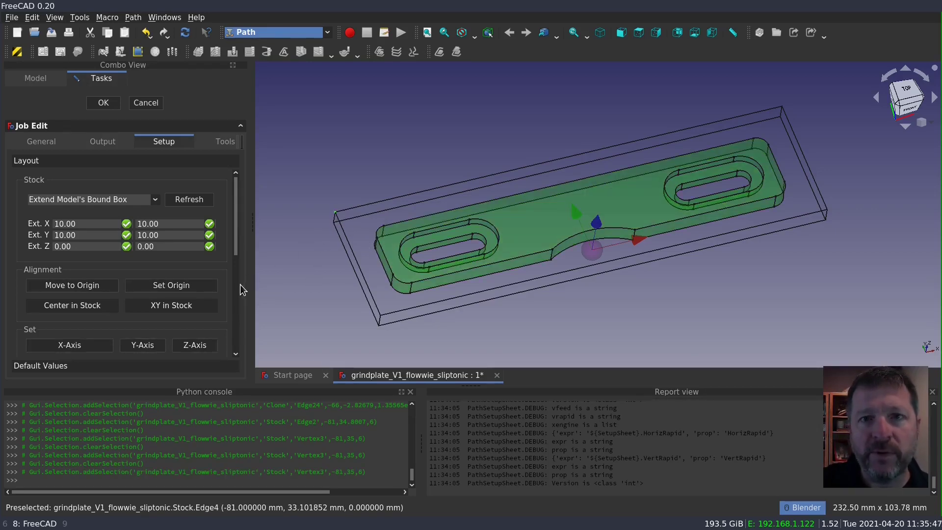
click(160, 287)
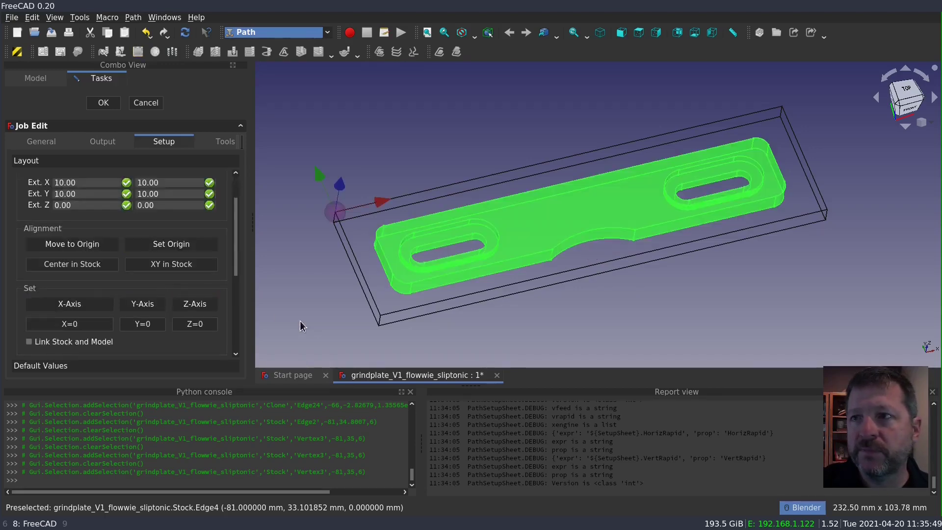
- Close the job settings, hide the original Body, and show the job's Model clone and Stock
click(103, 102)
click(106, 128)
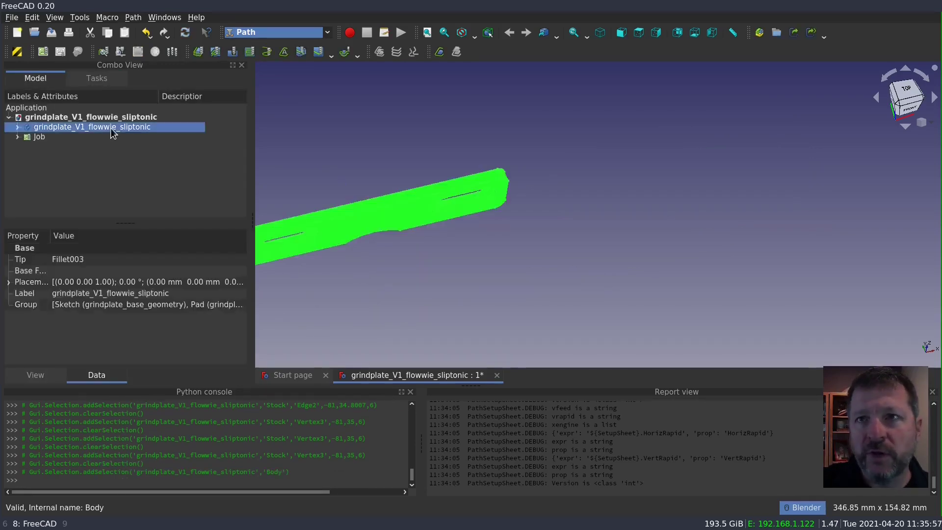
key(space)
click(18, 138)
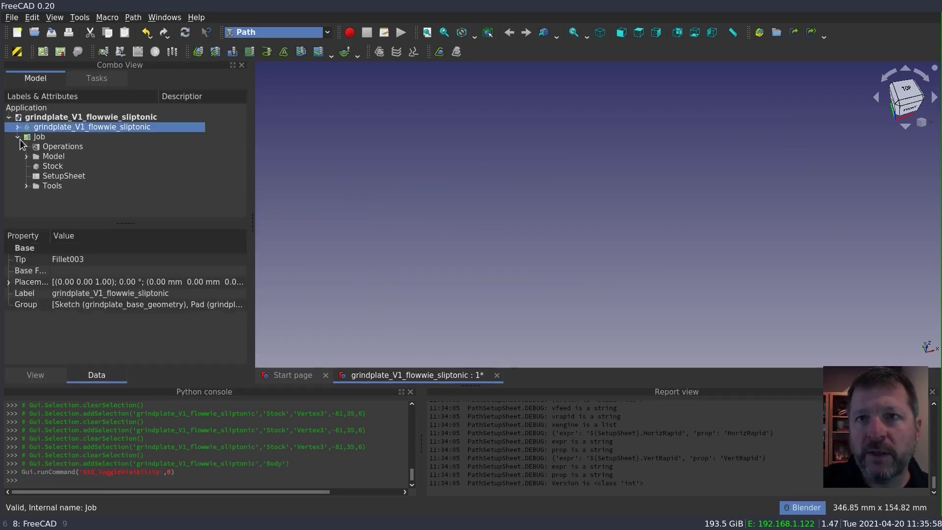
click(56, 157)
key(space)
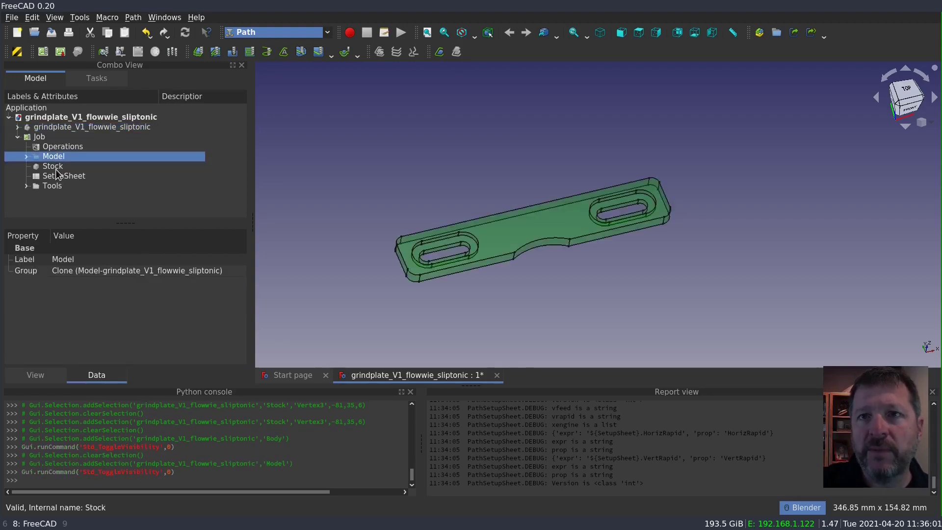
click(56, 169)
key(space)
click(384, 176)
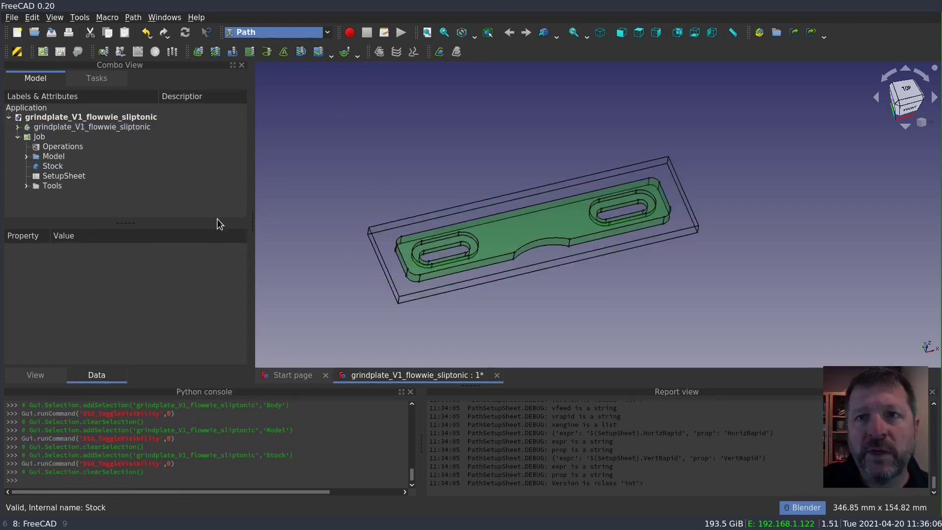
- Pick the quarter inch 4 flute chamfer001 and 1/4" 2 Flute tools from the tool library
click(173, 52)
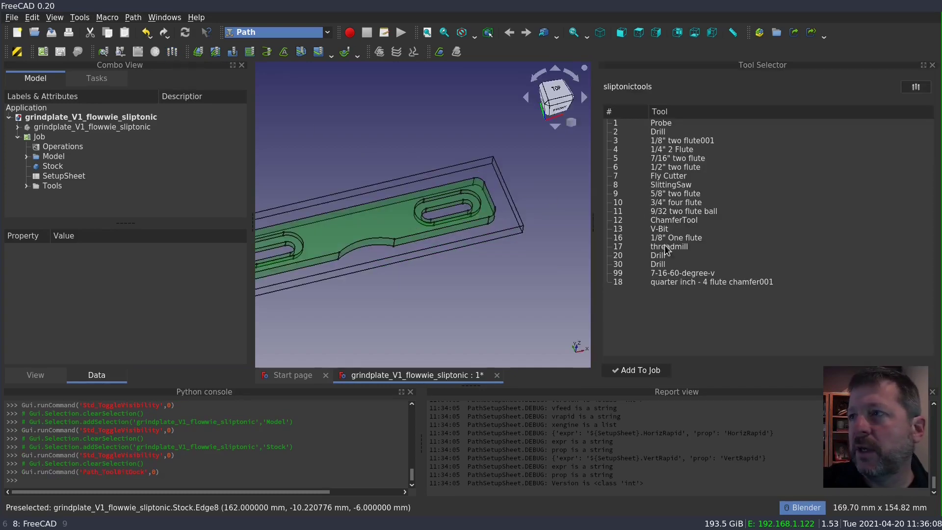
click(683, 286)
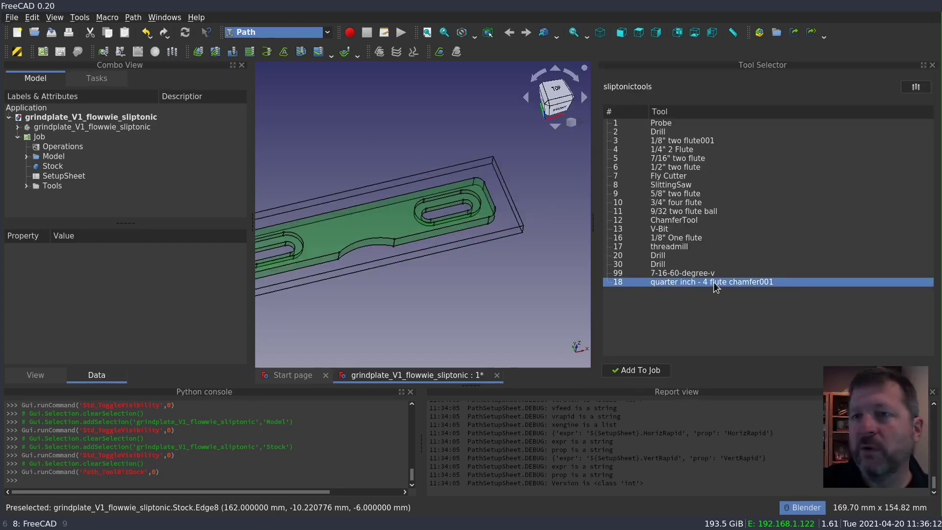
ctrl+click(676, 149)
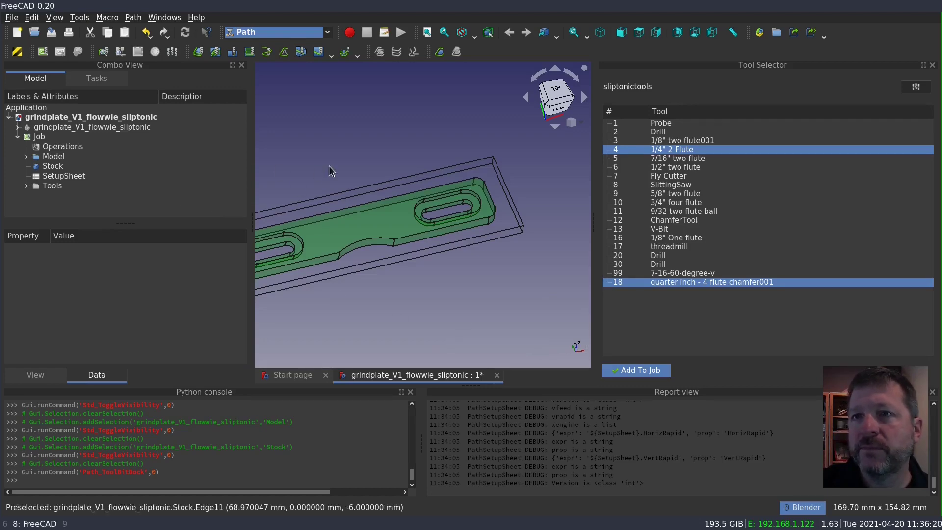
- Add the chosen tools to the job and select both slot floor faces
click(171, 51)
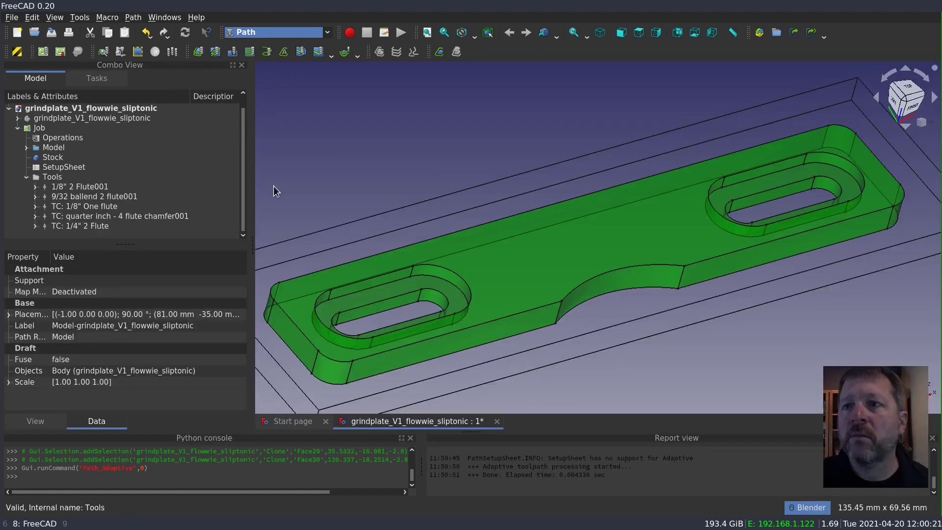
click(366, 296)
click(368, 299)
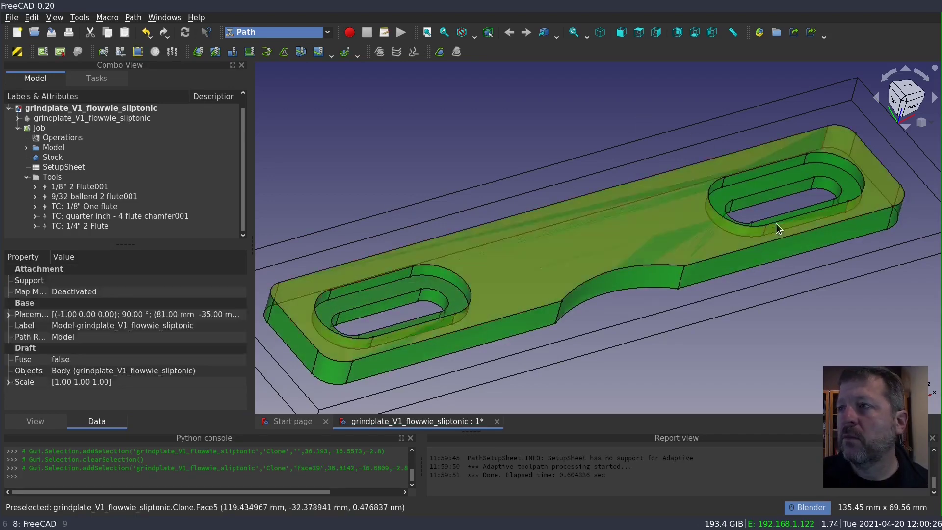
ctrl+click(780, 226)
- Create an Adaptive operation with the TC: 1/4" 2 Flute controller and Use outline enabled
click(284, 52)
click(441, 245)
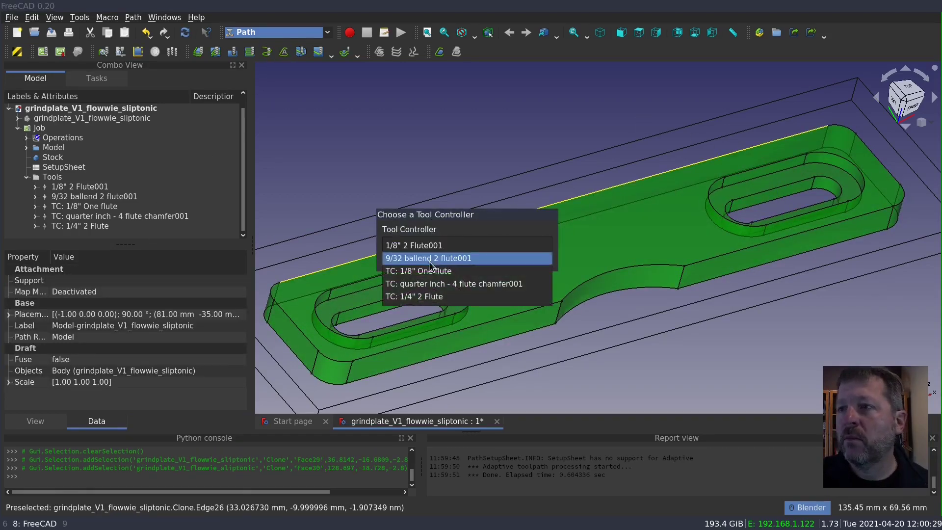
click(429, 297)
click(488, 256)
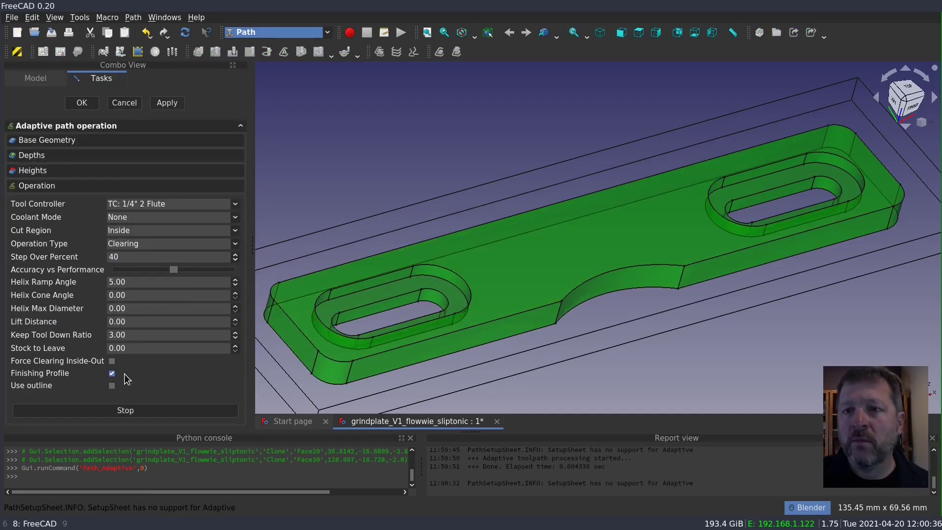
click(112, 385)
click(167, 103)
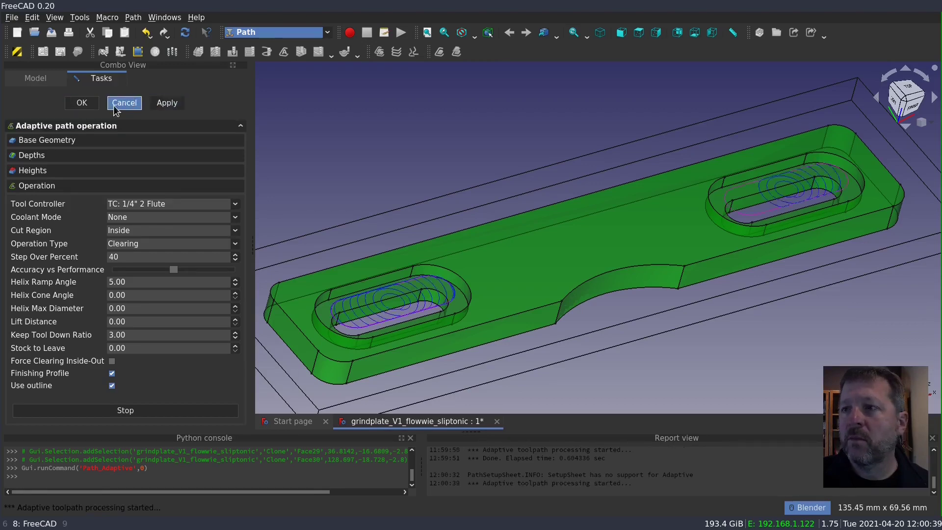
click(82, 104)
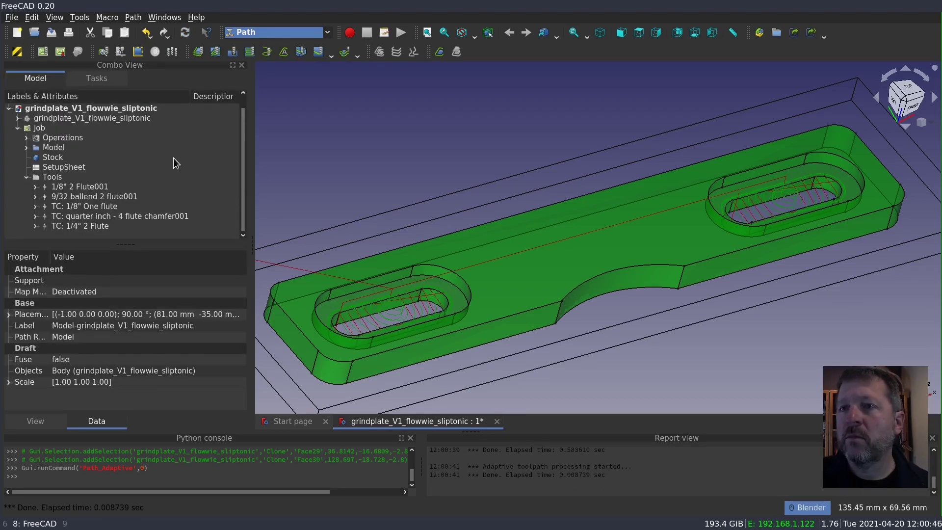
- Select the left slot's edge loop and add an Adaptive operation using the 1/8" 2 Flute001 controller
click(353, 308)
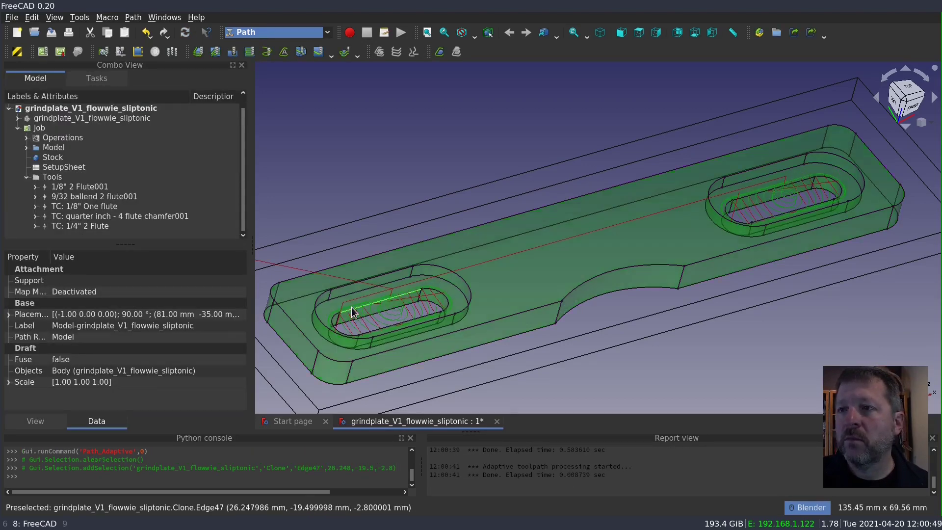
click(140, 57)
scroll(638, 221, up, 5)
scroll(637, 221, down, 8)
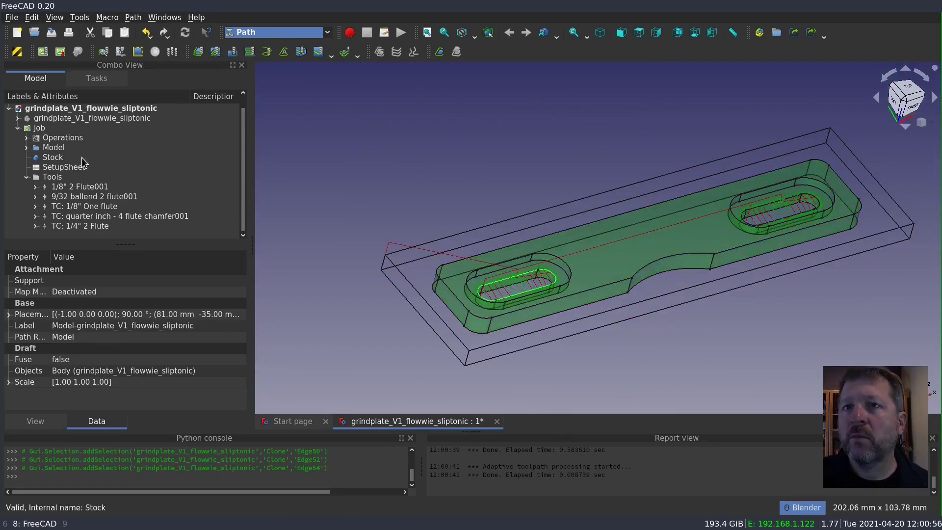
click(287, 54)
click(167, 204)
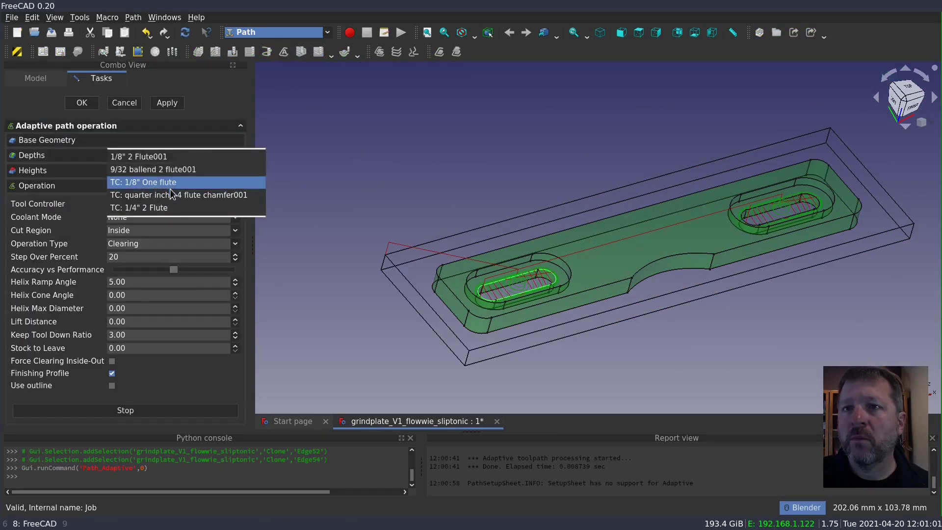
click(168, 156)
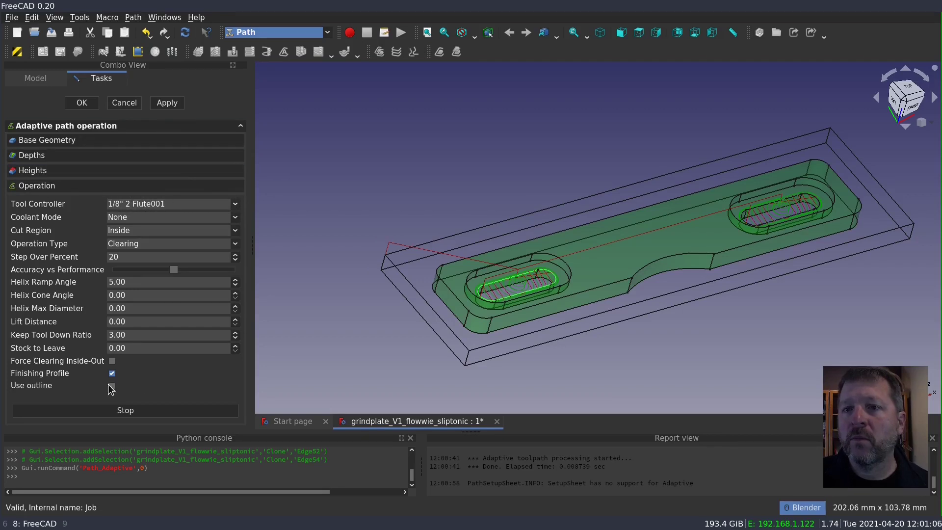
click(167, 102)
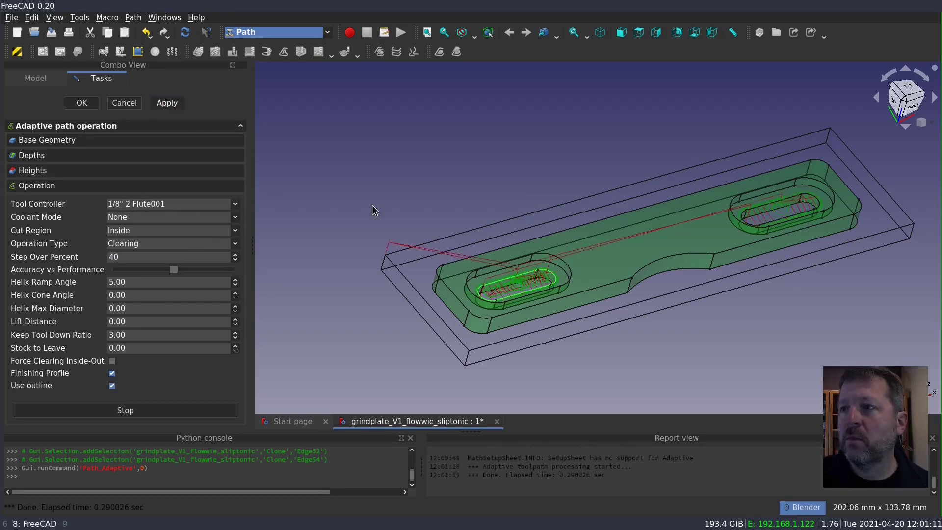
- Set the adaptive operation's final depth to -8 mm and recompute the toolpath
click(84, 155)
click(194, 196)
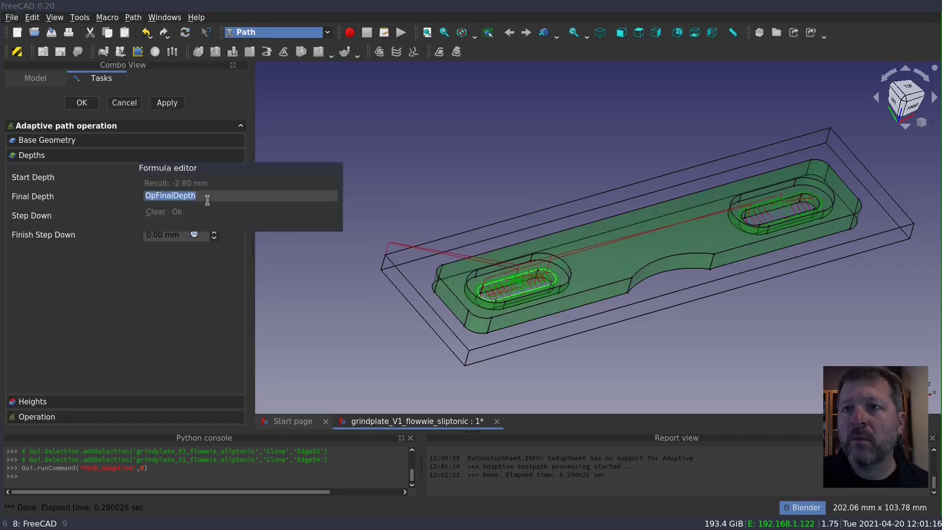
key(Escape)
click(194, 196)
text(-8)
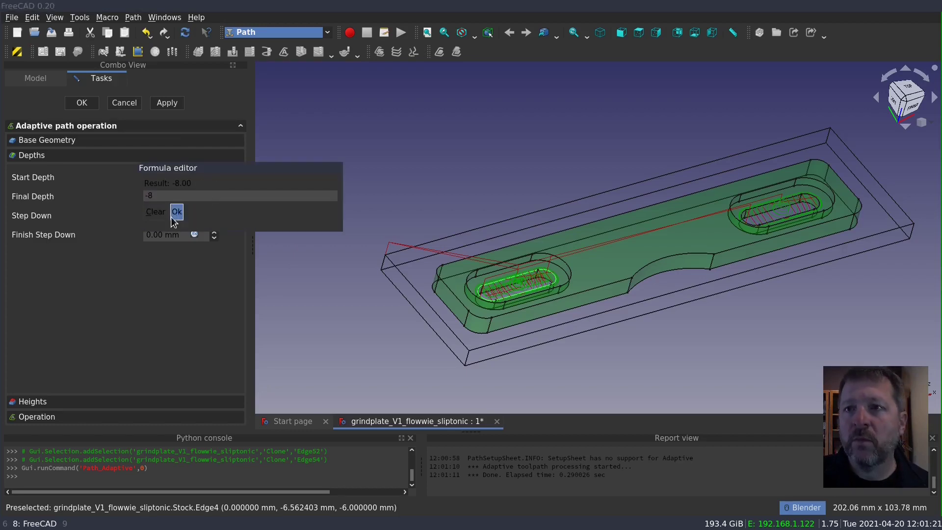
click(175, 213)
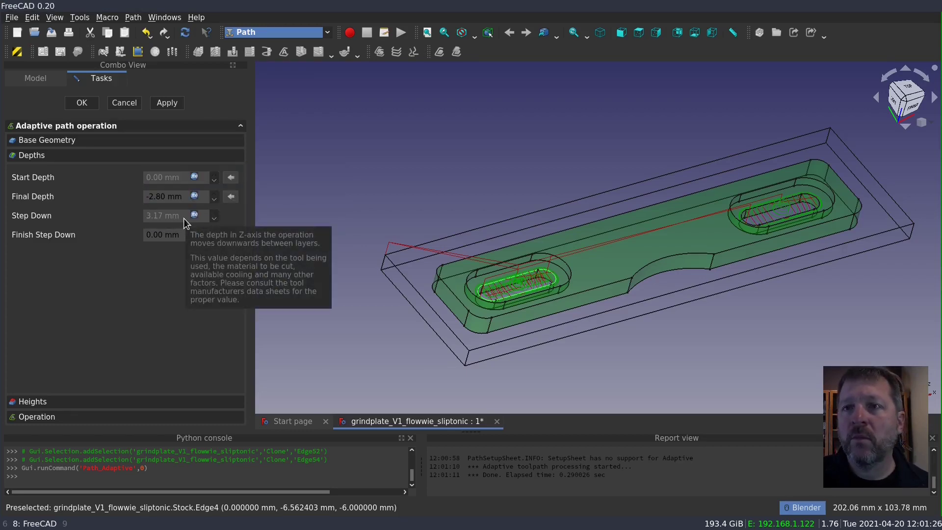
click(167, 103)
- Add the right slot's edge loop to the base geometry and recompute the toolpath
scroll(770, 211, up, 5)
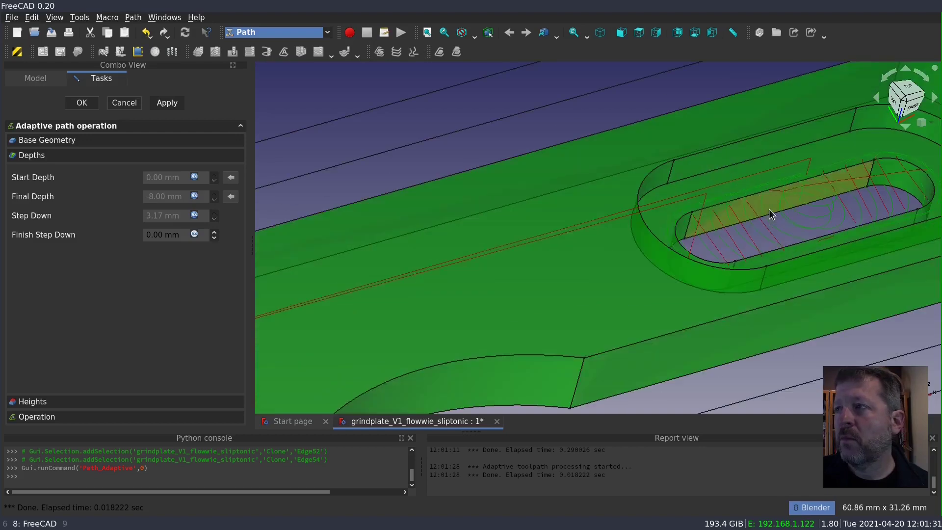
click(738, 204)
click(137, 51)
click(64, 142)
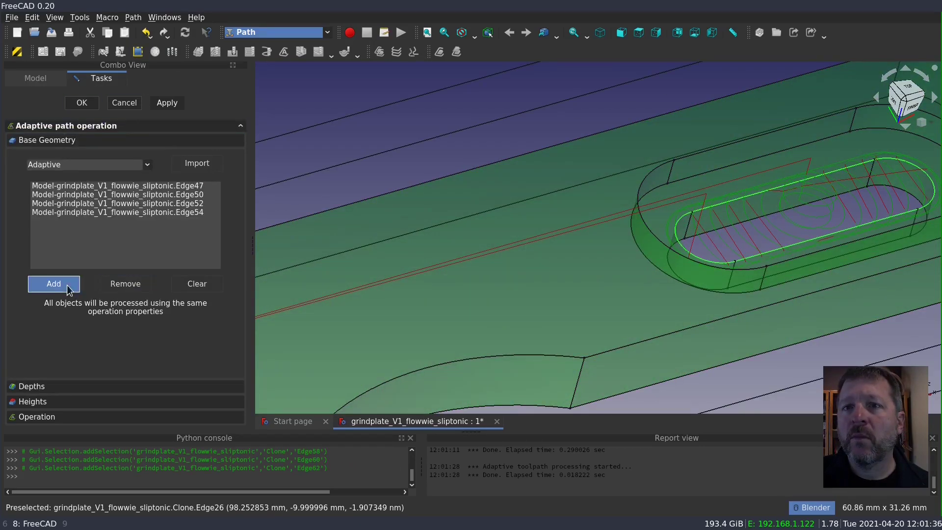
click(53, 284)
click(167, 102)
scroll(661, 249, down, 5)
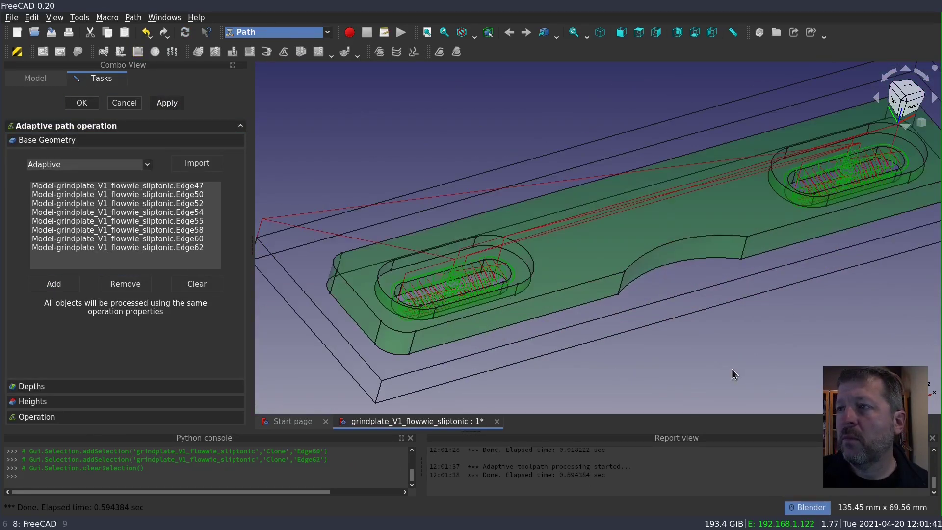
- Finish the adaptive operation and start a Profile cut using the 1/4" 2 Flute tool controller
click(81, 102)
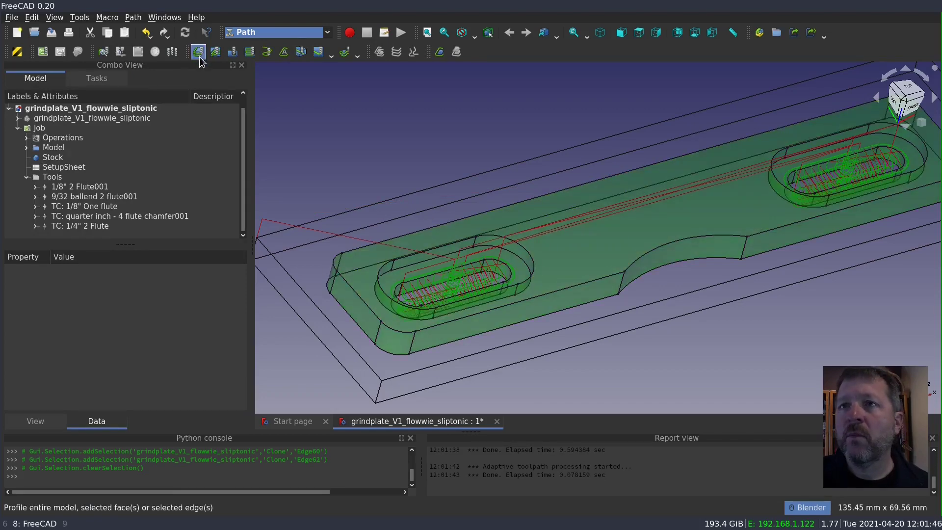
click(198, 52)
click(147, 209)
click(122, 239)
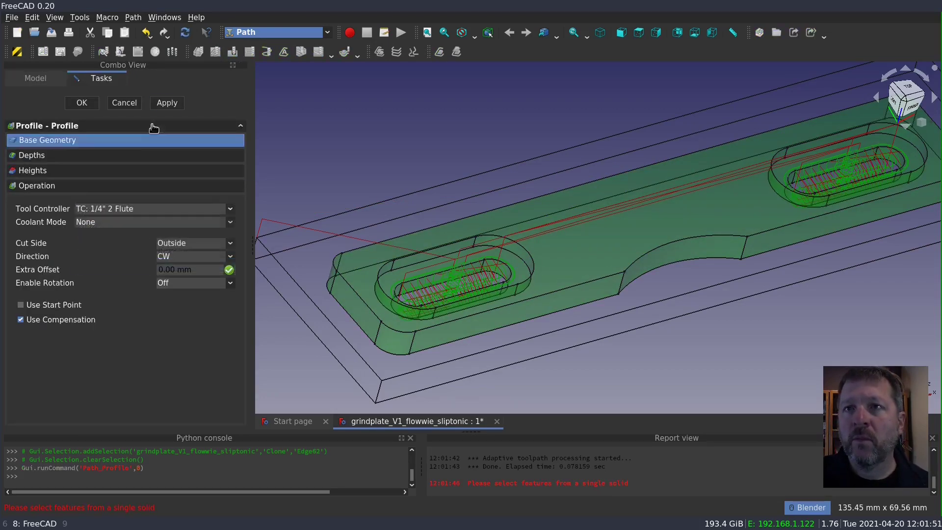
click(167, 103)
- Give the profile a -8 mm final depth and 3 mm step down, then recompute and accept
click(124, 156)
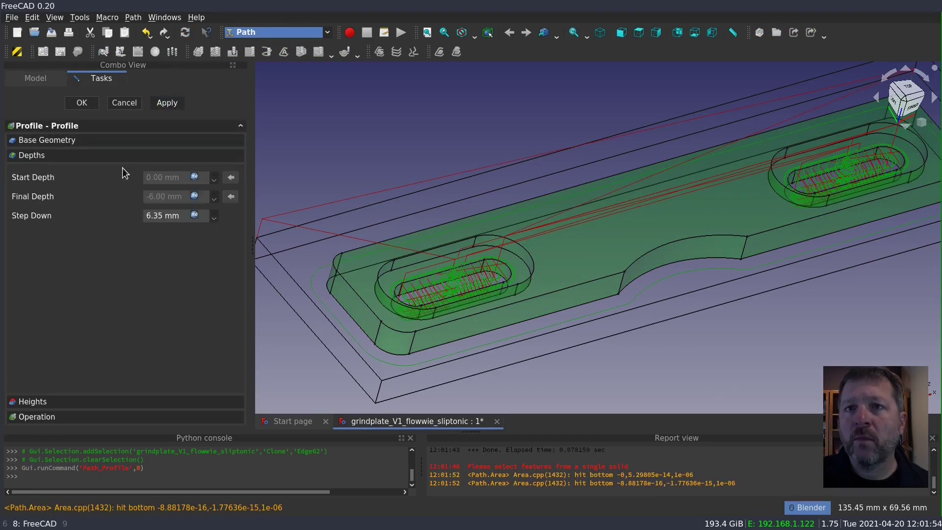
click(195, 196)
key(Escape)
click(195, 196)
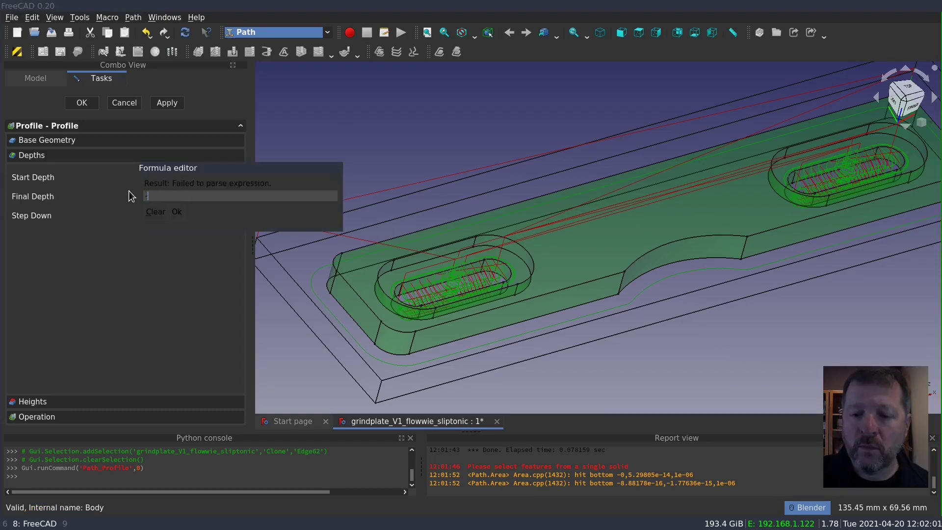
key(Escape)
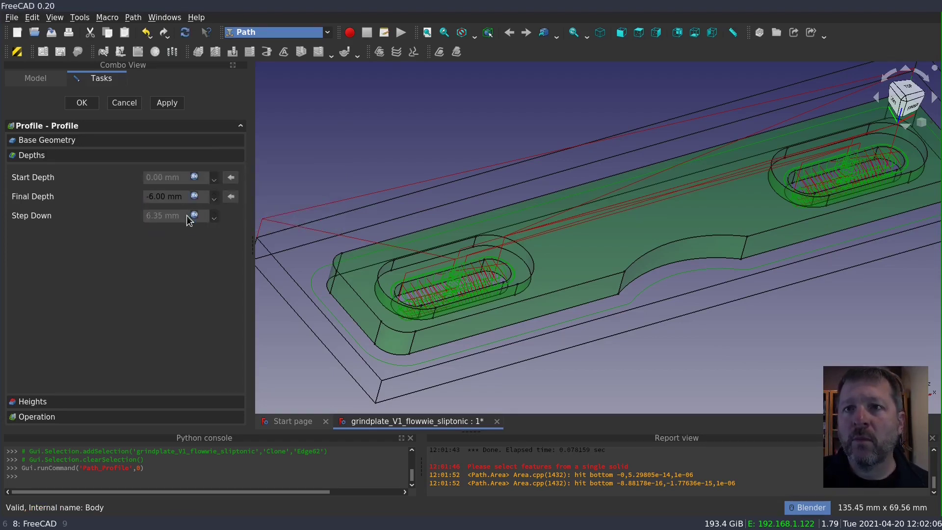
click(193, 217)
click(155, 230)
click(194, 217)
text(3)
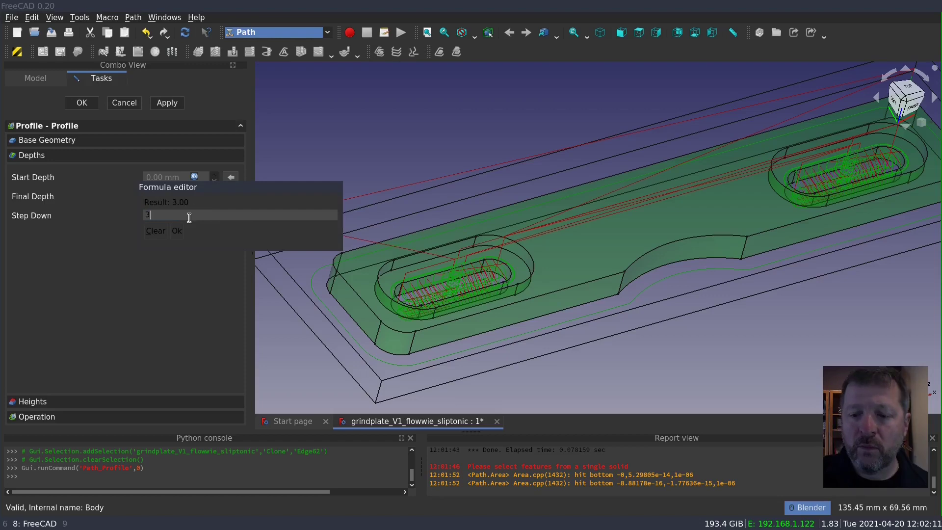
click(177, 230)
click(167, 104)
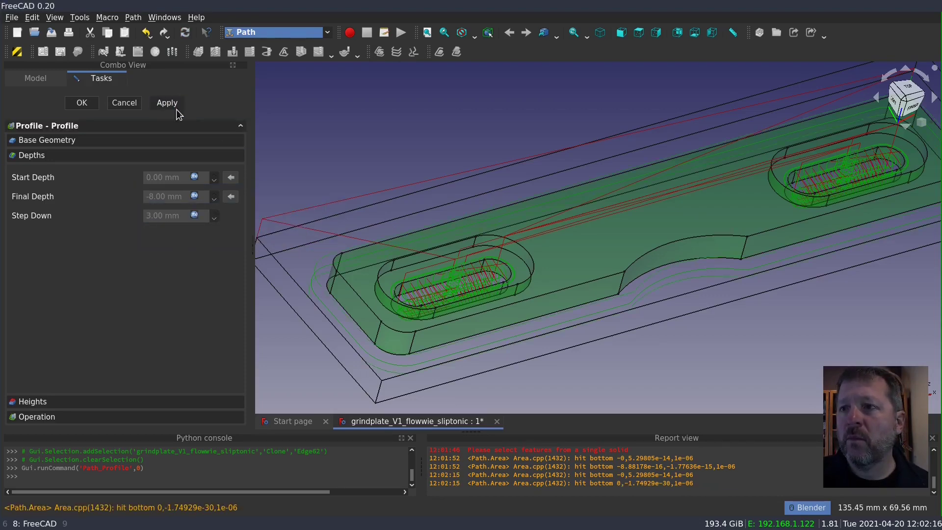
click(81, 103)
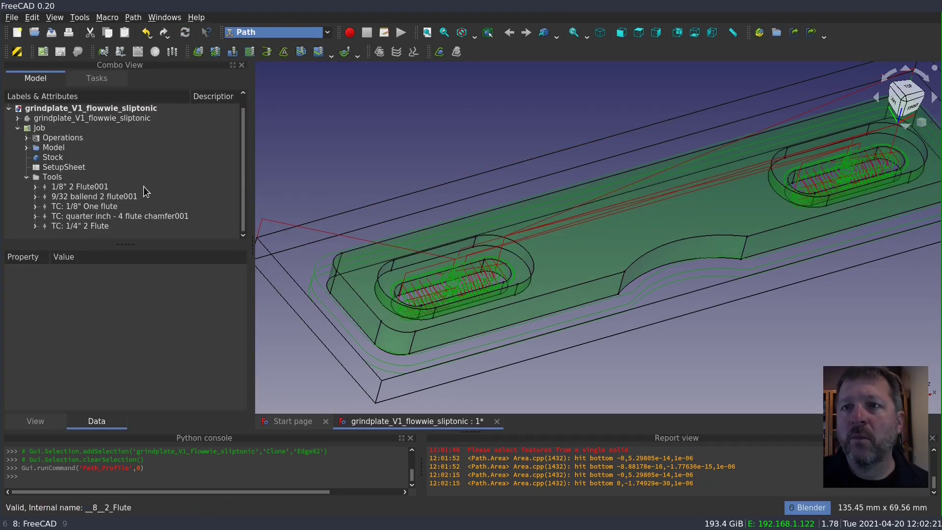
- Add a Tag Dress-up to the Profile operation
click(27, 177)
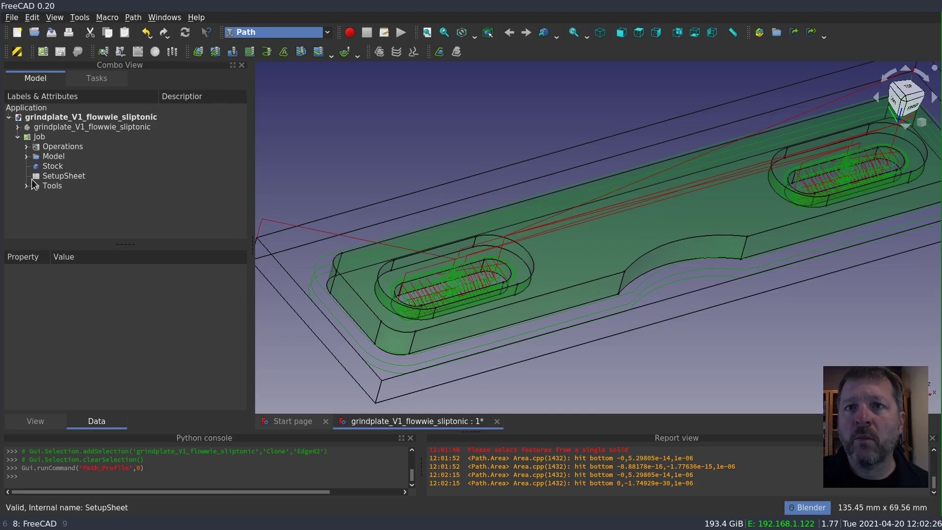
click(59, 176)
click(133, 17)
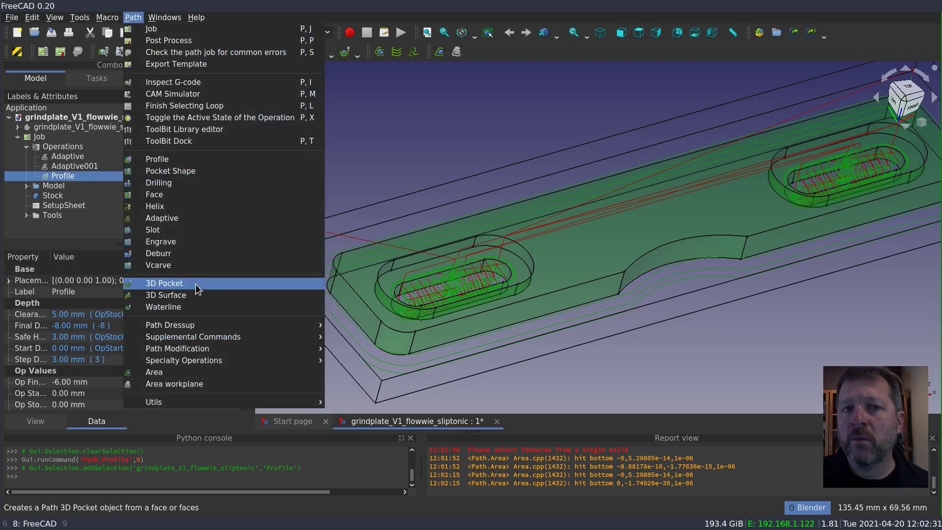
mouse_move(211, 325)
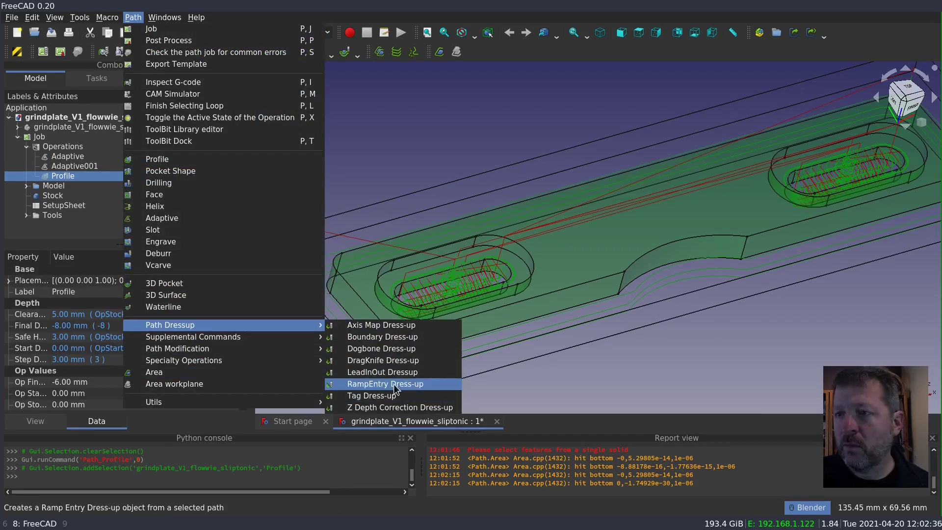
click(383, 396)
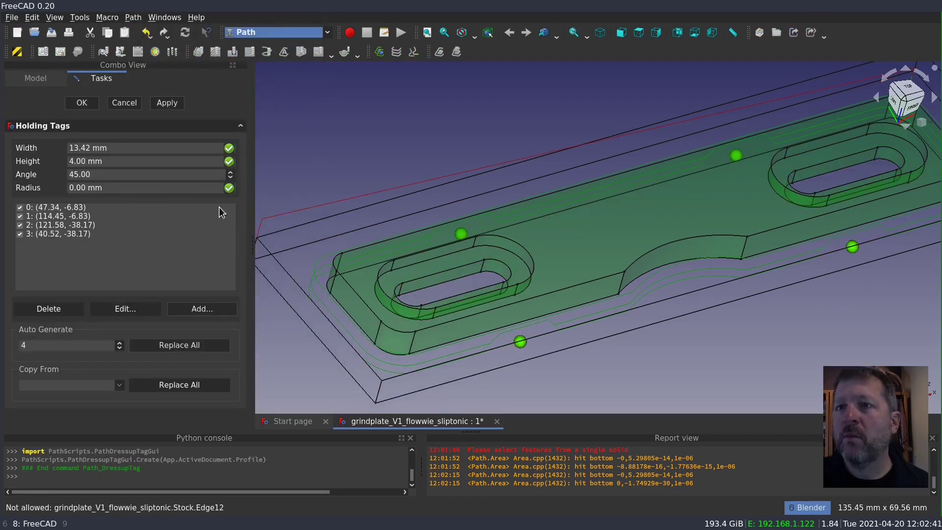
- Delete holding tags 4 and 2 from the dress-up
click(75, 233)
key(Delete)
click(74, 225)
click(48, 309)
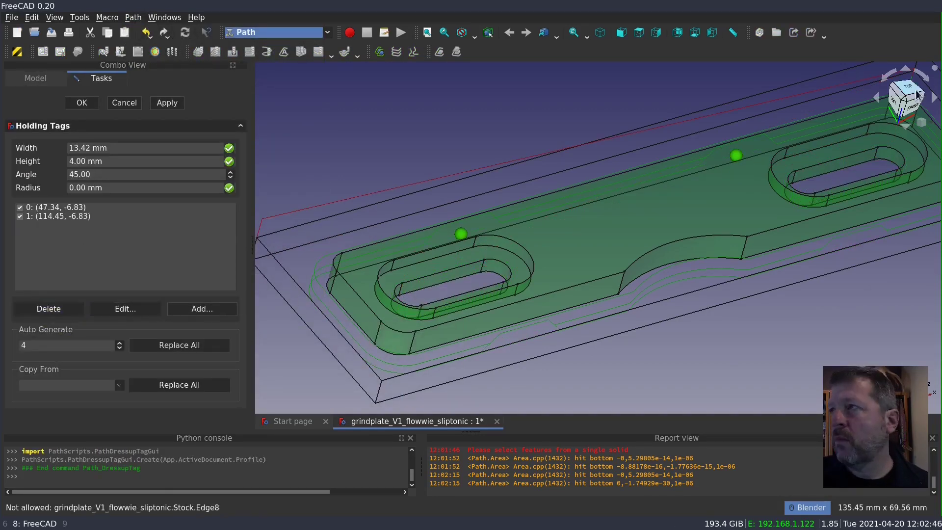
- Place new holding tags at the plate's left and right ends from the top view
click(906, 90)
click(201, 308)
click(330, 188)
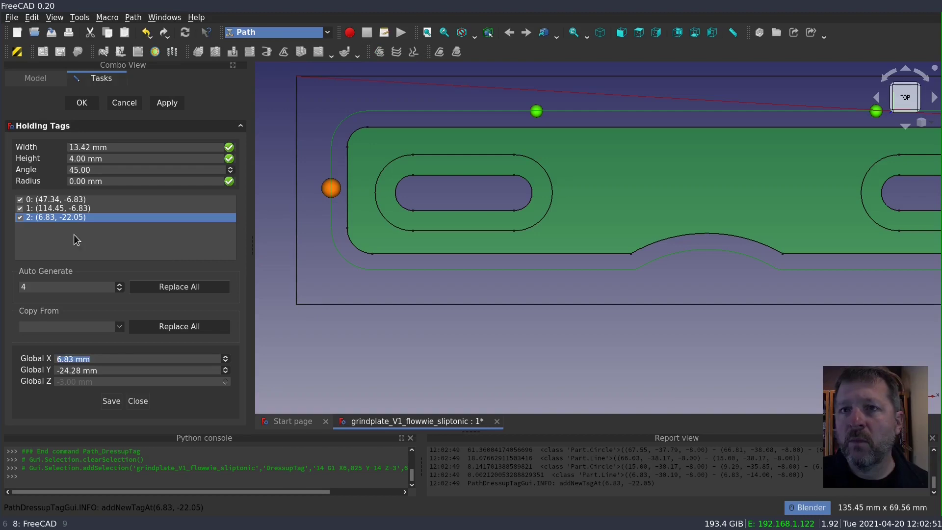
scroll(265, 289, down, 4)
click(111, 401)
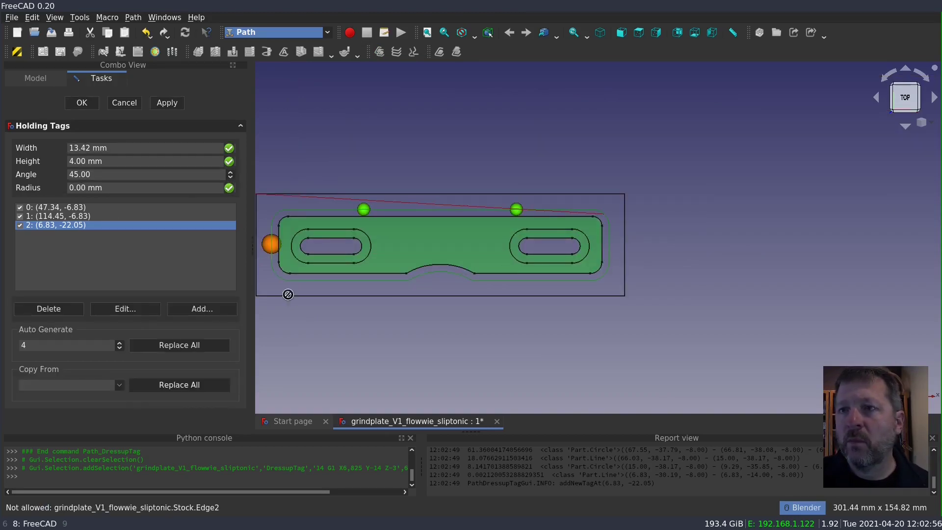
click(201, 309)
click(607, 245)
click(111, 401)
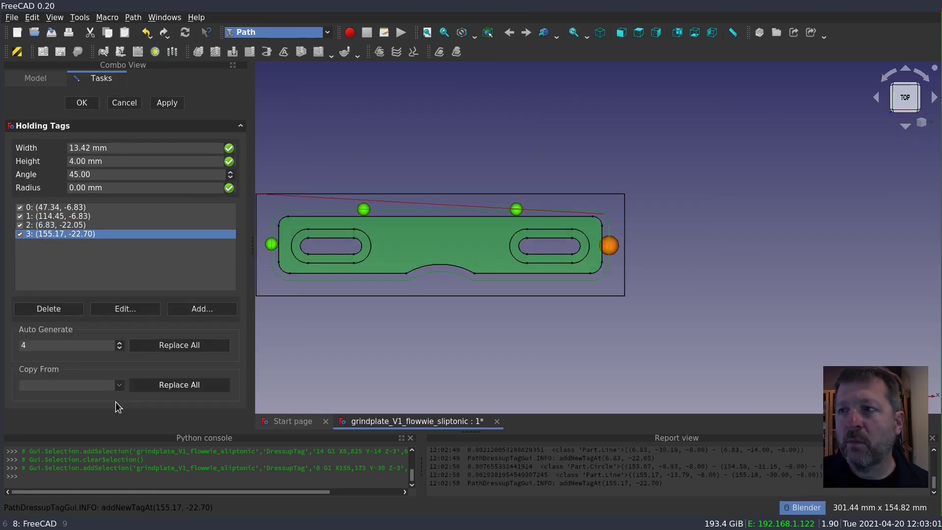
- Delete the two top-edge tags so only the end tags remain
click(66, 208)
click(67, 309)
click(84, 207)
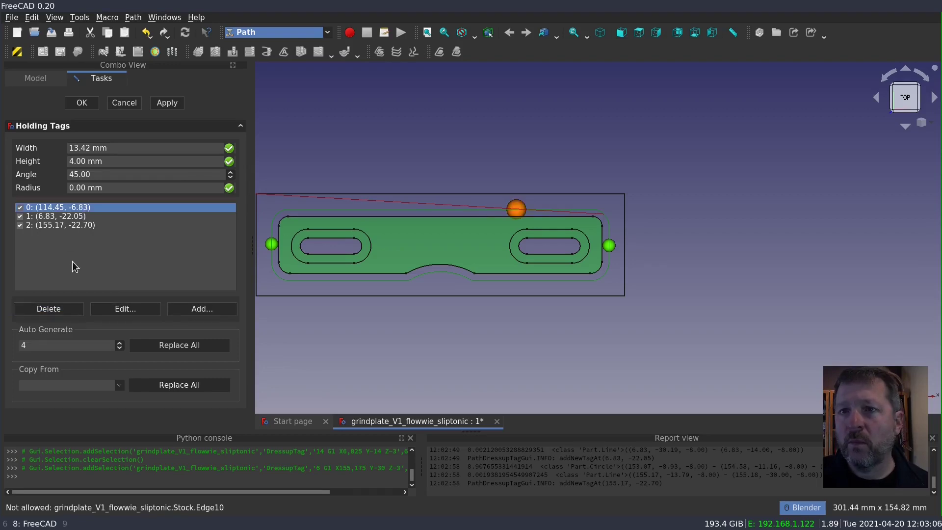
click(54, 309)
middle_drag(481, 297, 256, 251)
scroll(254, 251, up, 4)
- Apply the two-tag layout and set the tag width to 6 mm
click(171, 107)
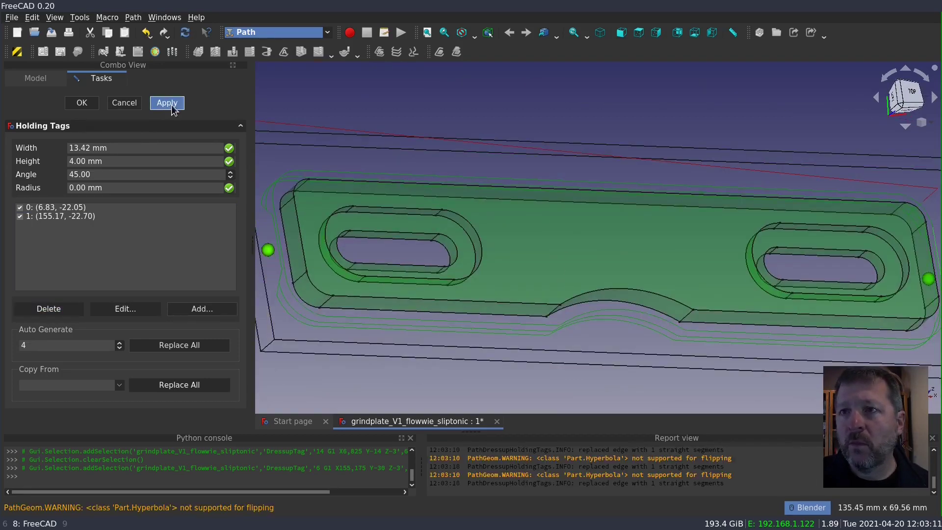
triple_click(117, 148)
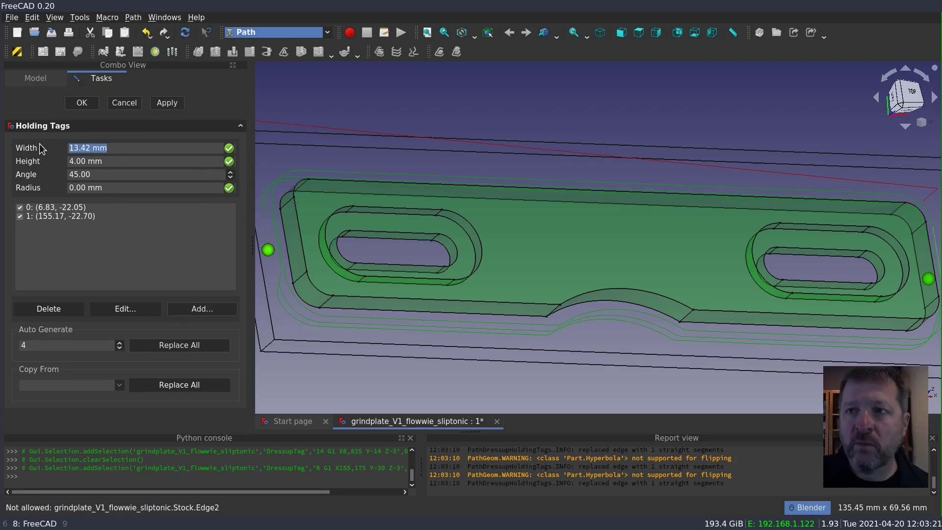
text(6)
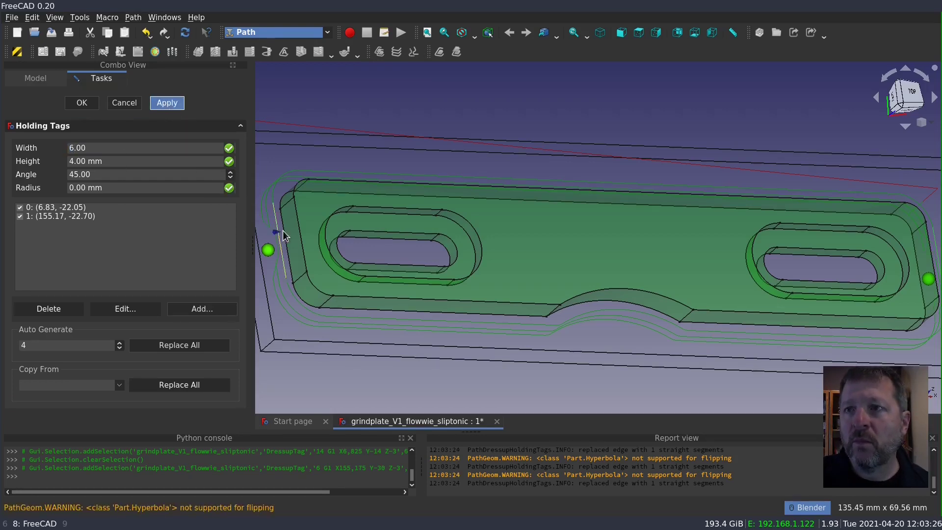
scroll(282, 231, down, 3)
key(Return)
- Create a Deburr operation on the plate outline's edge loop
click(312, 276)
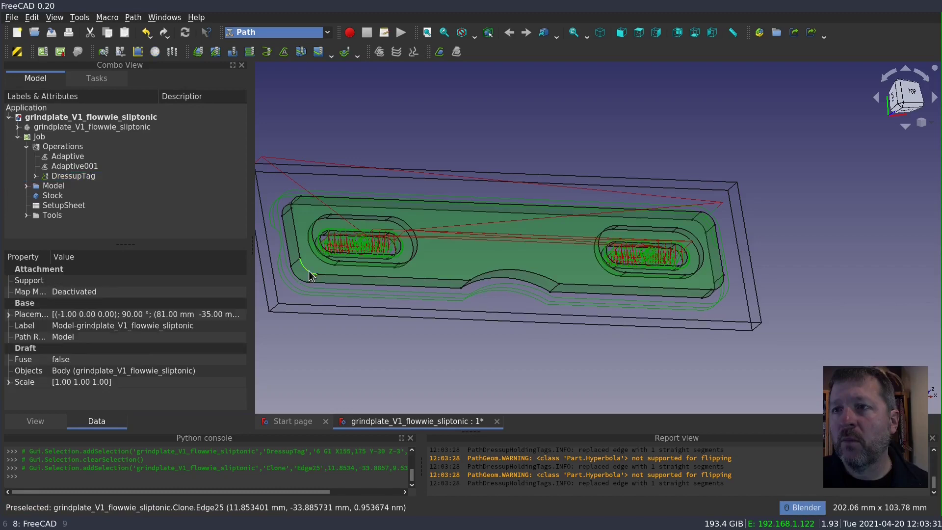
click(439, 51)
click(331, 54)
click(346, 78)
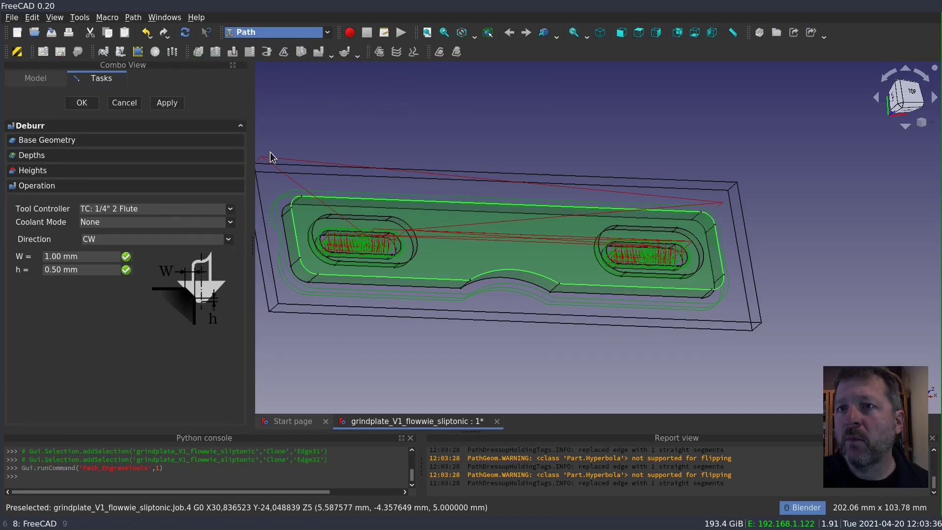
- Use the quarter inch 4 flute chamfer tool and set the chamfer width to 1.50 mm
click(152, 209)
click(152, 197)
click(167, 102)
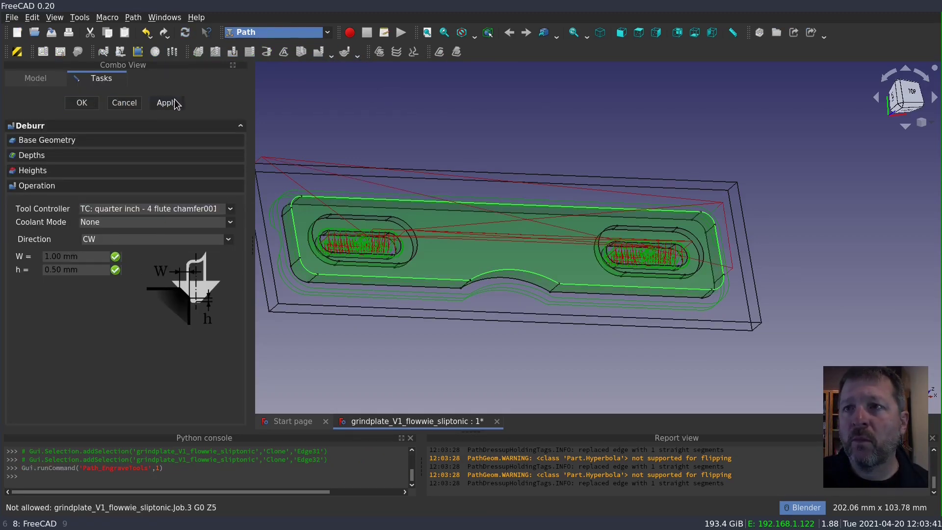
mouse_move(490, 314)
middle_down()
mouse_move(529, 311)
mouse_move(485, 328)
middle_up()
drag(98, 256, 13, 256)
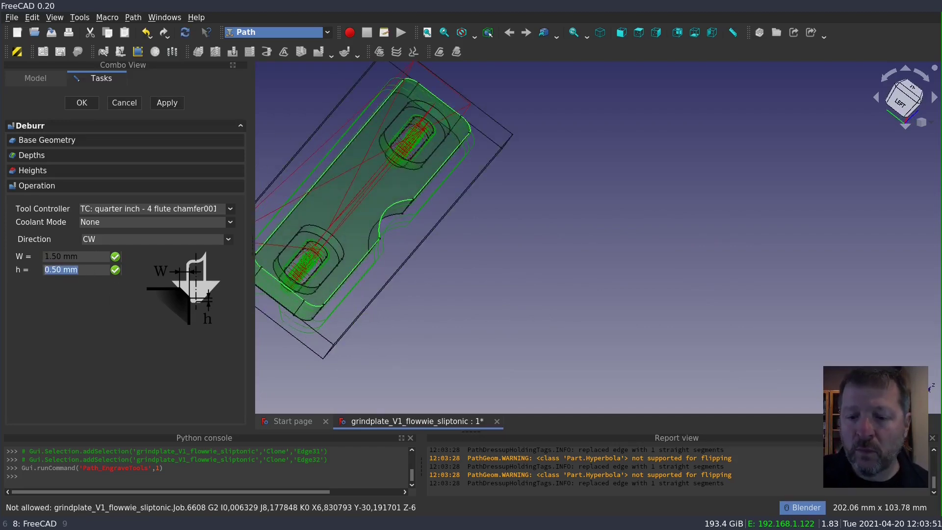
text(1.50 mm)
scroll(267, 231, down, 5)
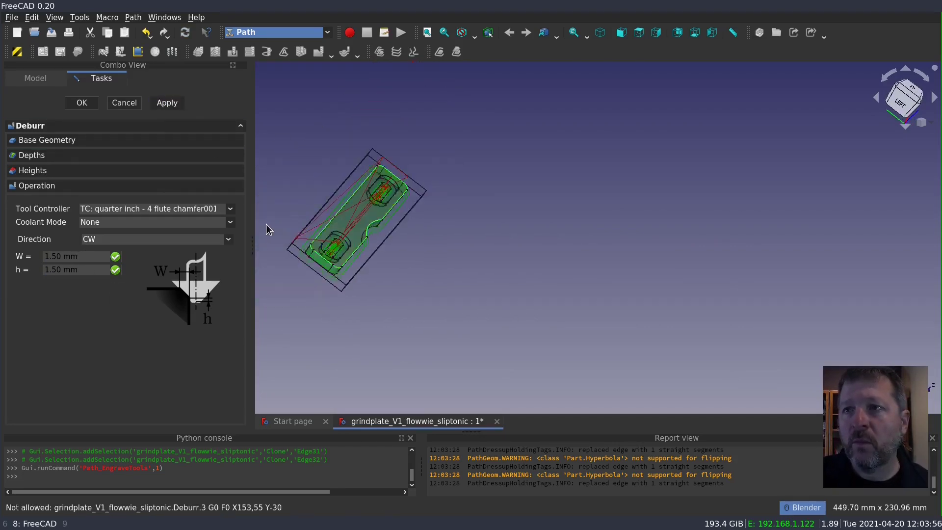